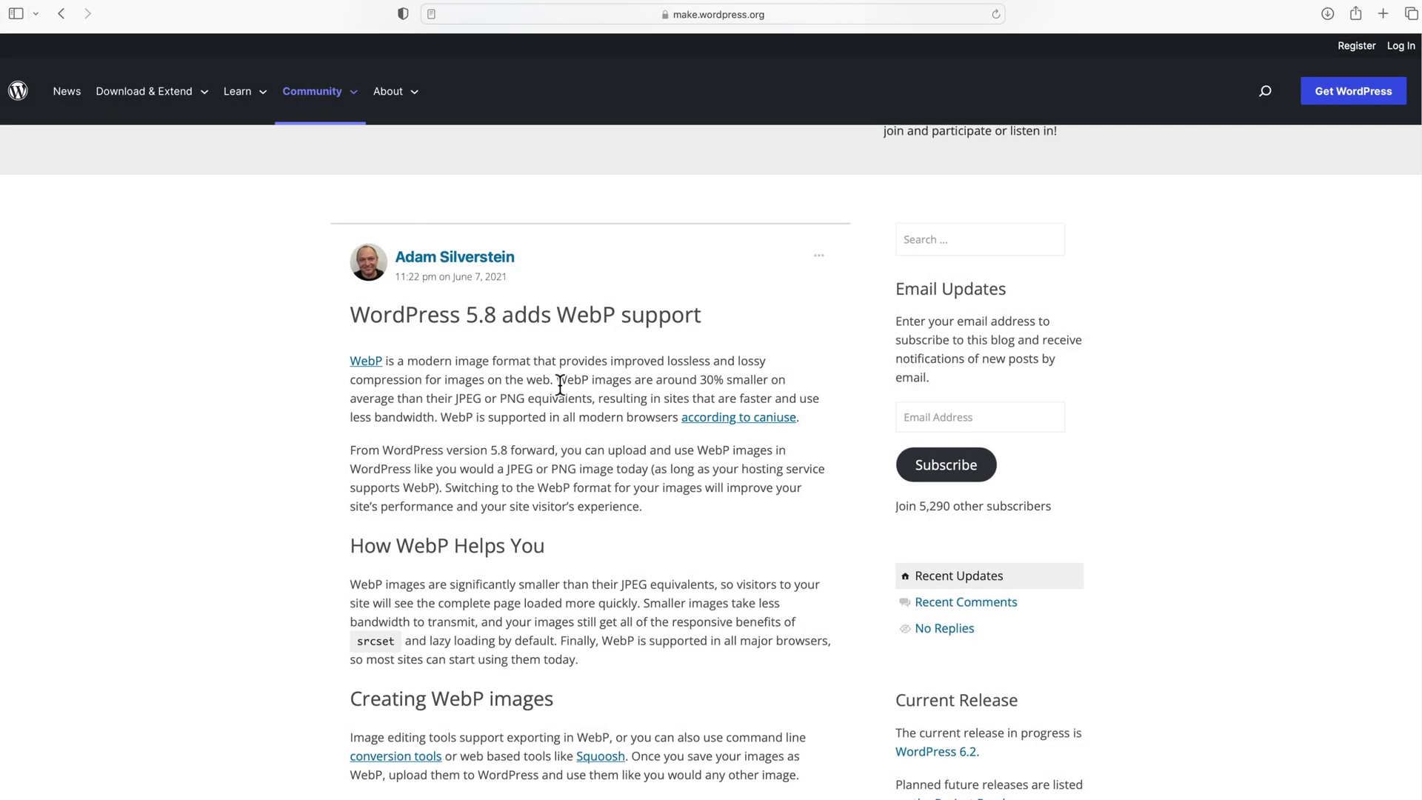
# - Highlight the sentences saying WebP is 30% smaller and uploadable since WordPress 5.8
pyautogui.moveTo(556, 380); pyautogui.dragTo(398, 437)
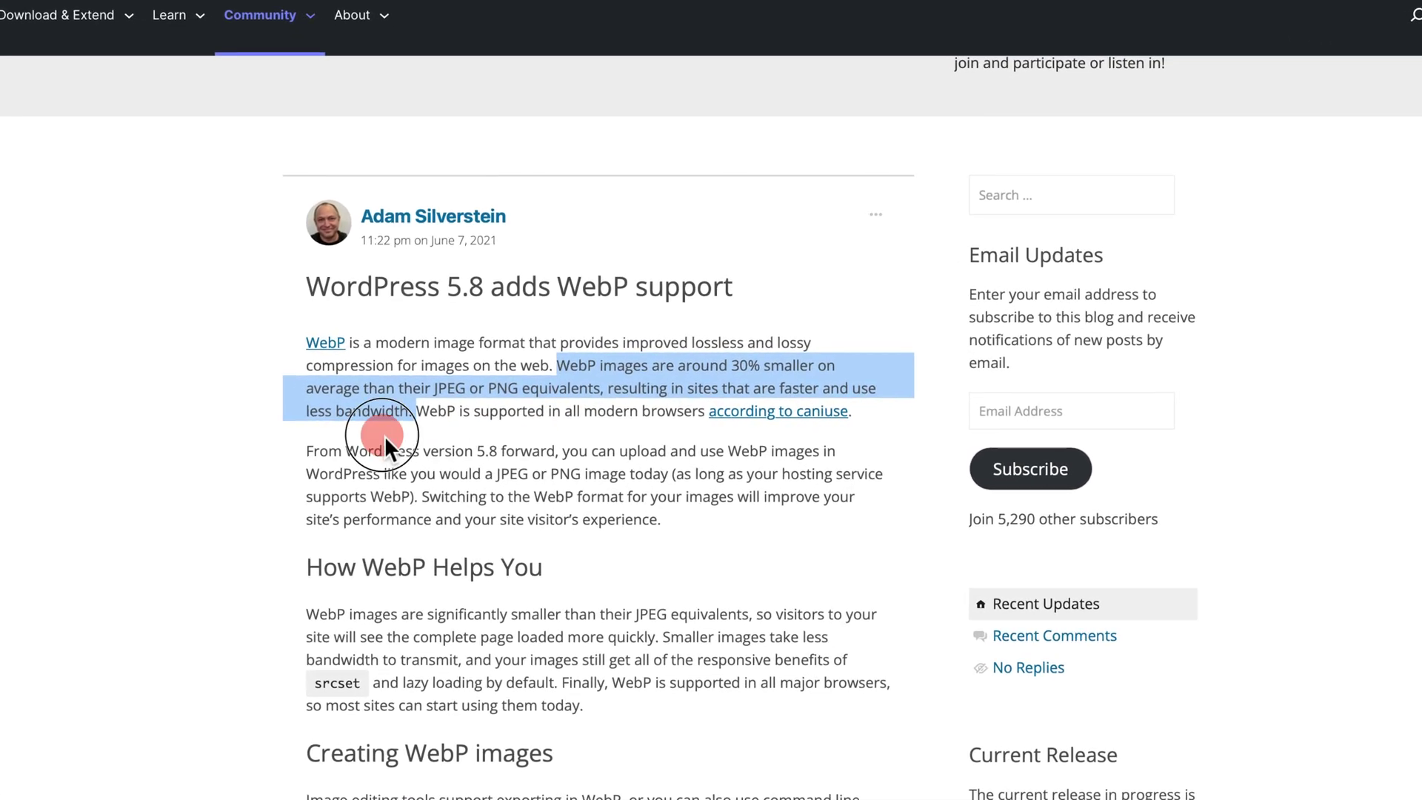
pyautogui.click(384, 436)
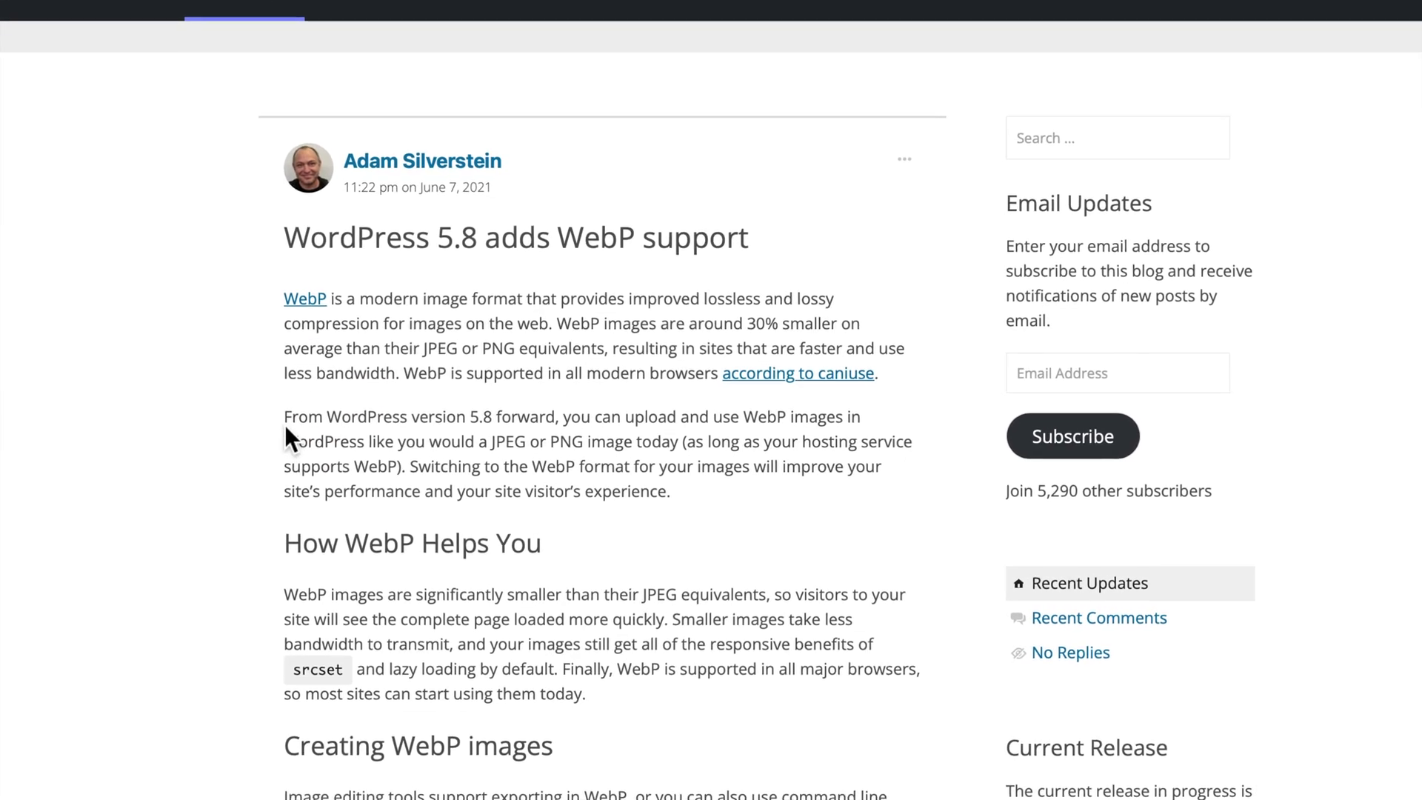
pyautogui.moveTo(284, 422); pyautogui.dragTo(730, 463)
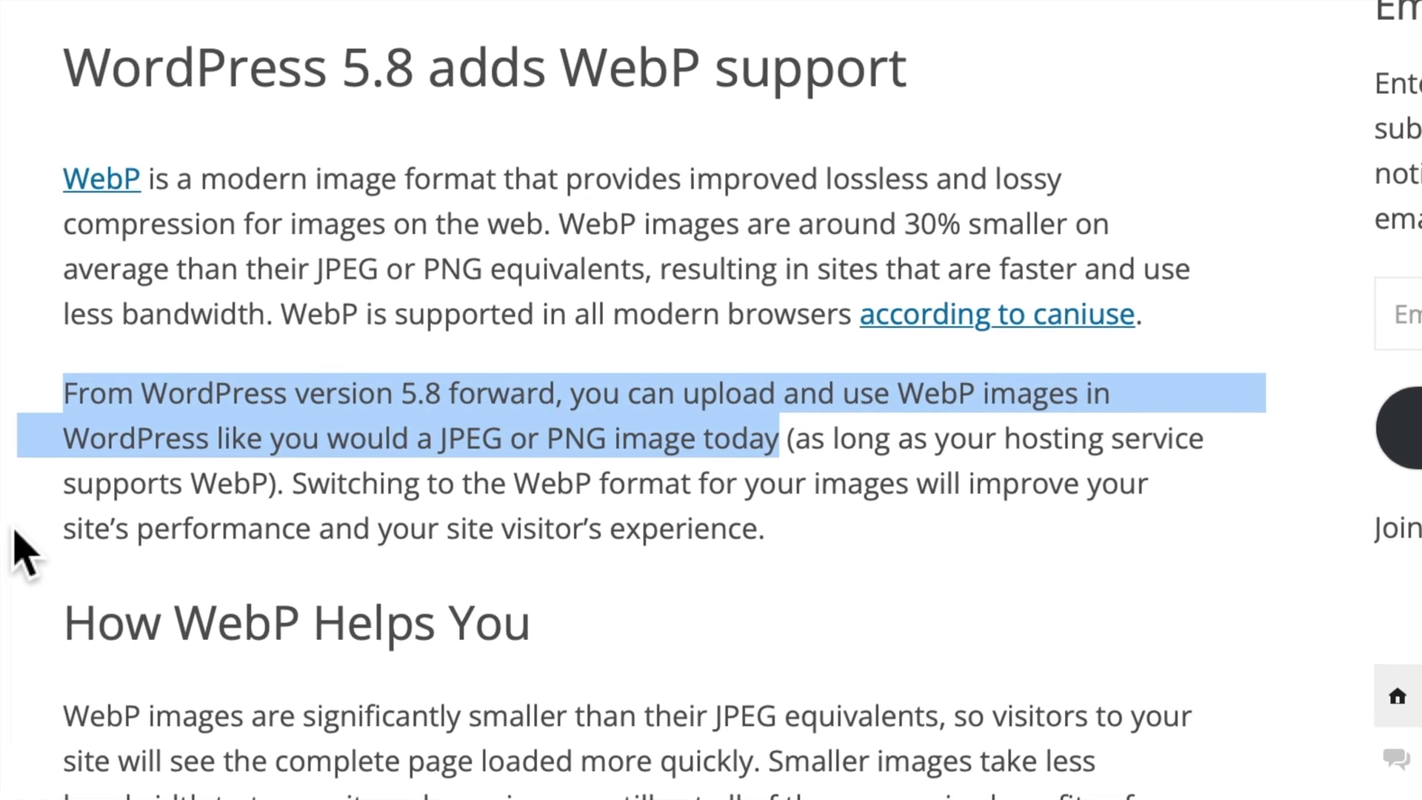
pyautogui.click(8, 448)
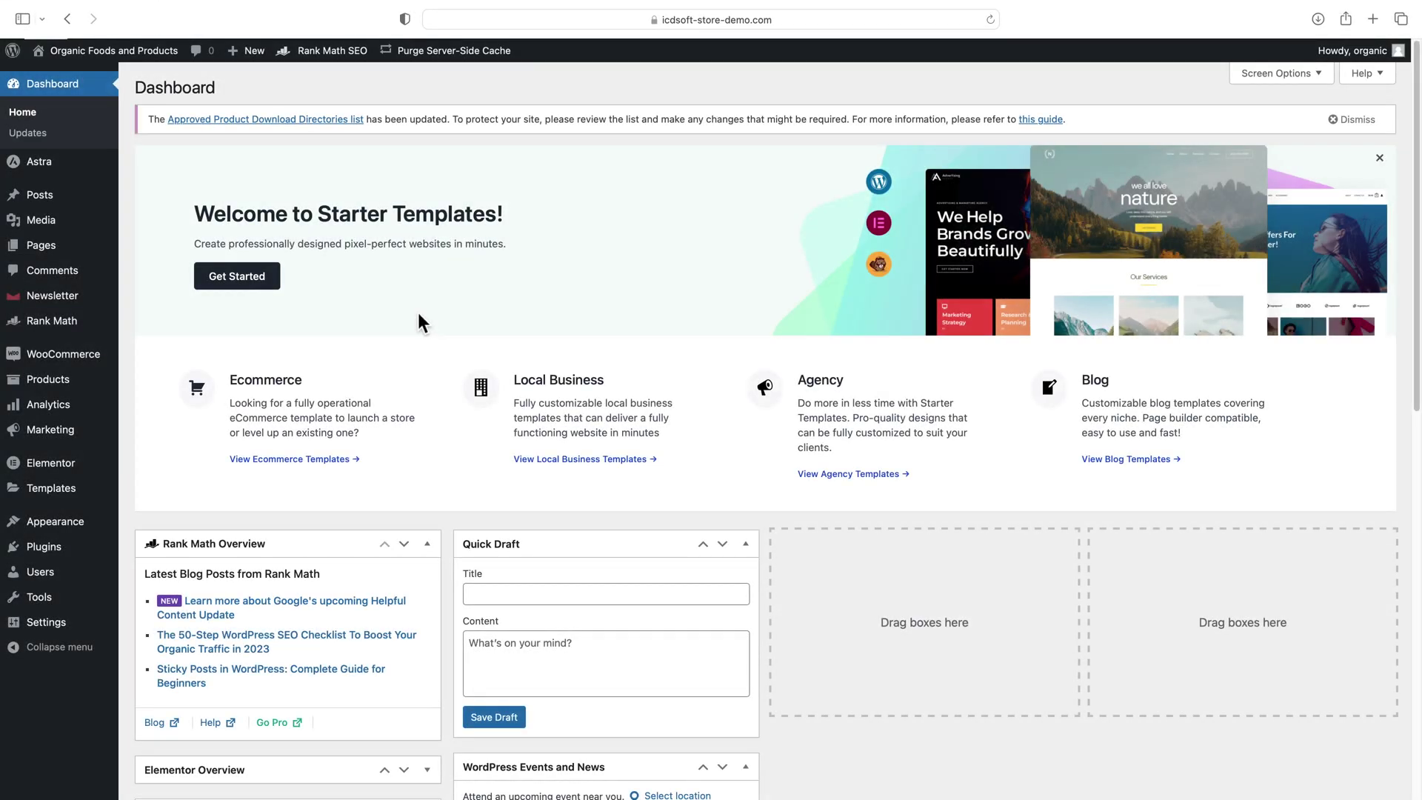
# - Start a new post titled 'Test' and drop cat-7466429_1920.webp from Downloads into it
pyautogui.click(164, 222)
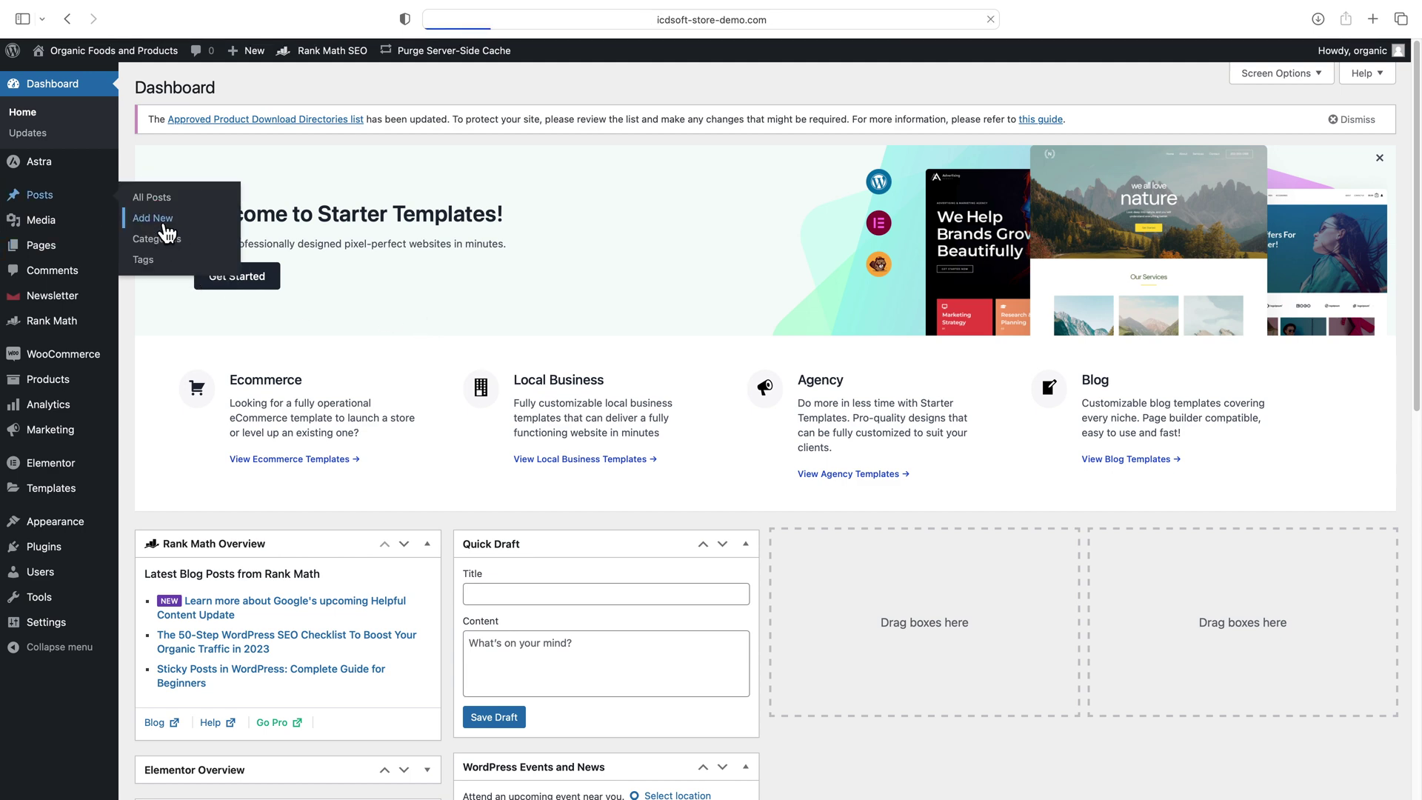
pyautogui.write('Test')
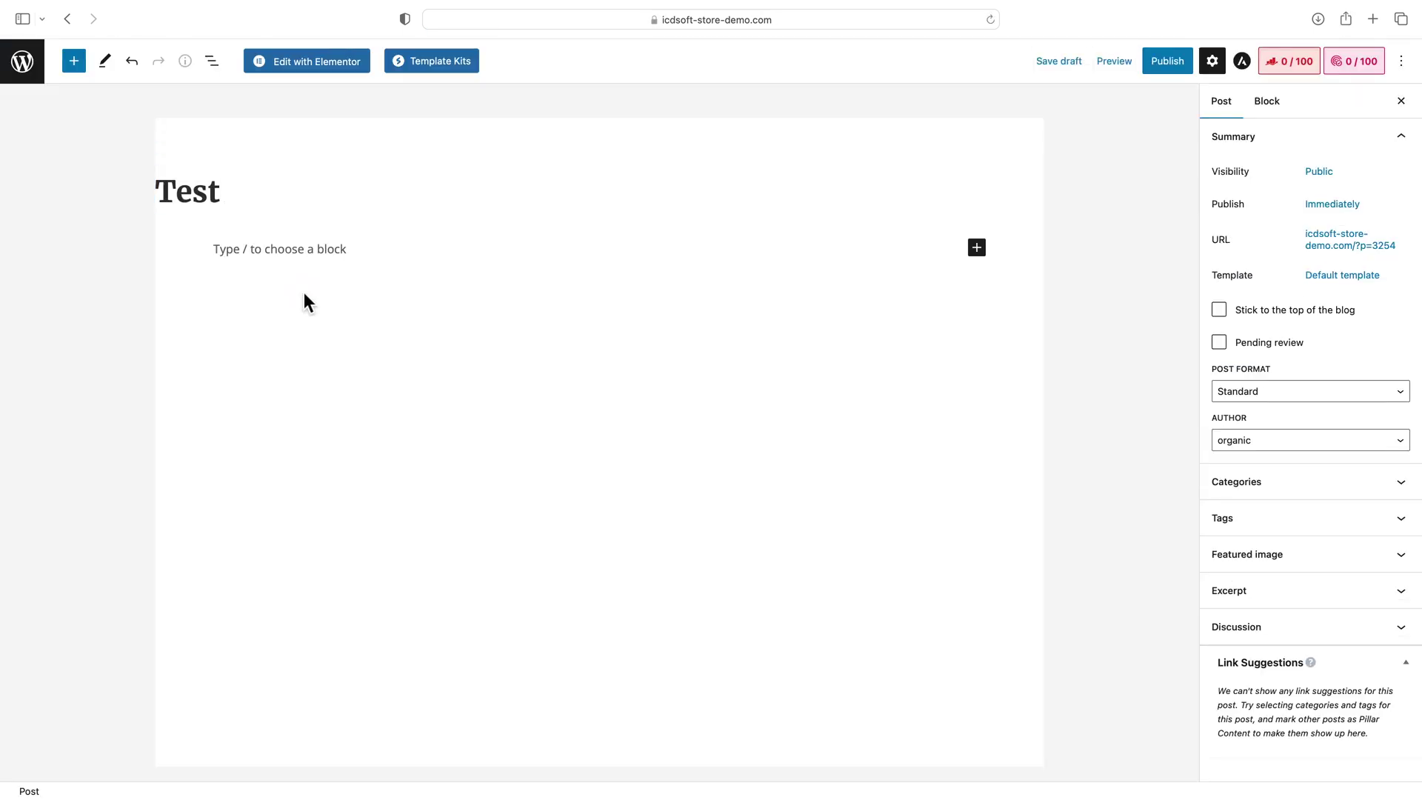
pyautogui.click(1315, 24)
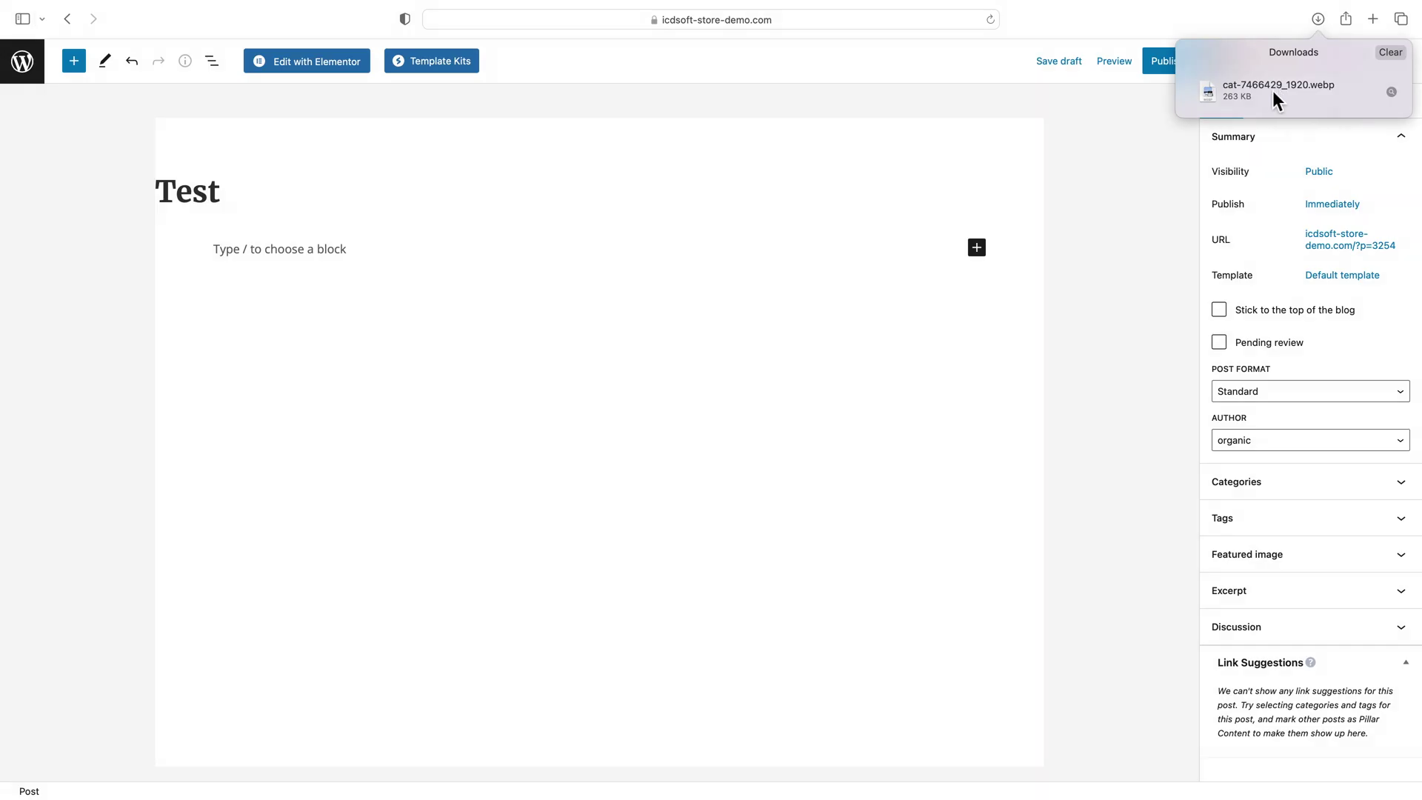
pyautogui.moveTo(1271, 91); pyautogui.dragTo(688, 325)
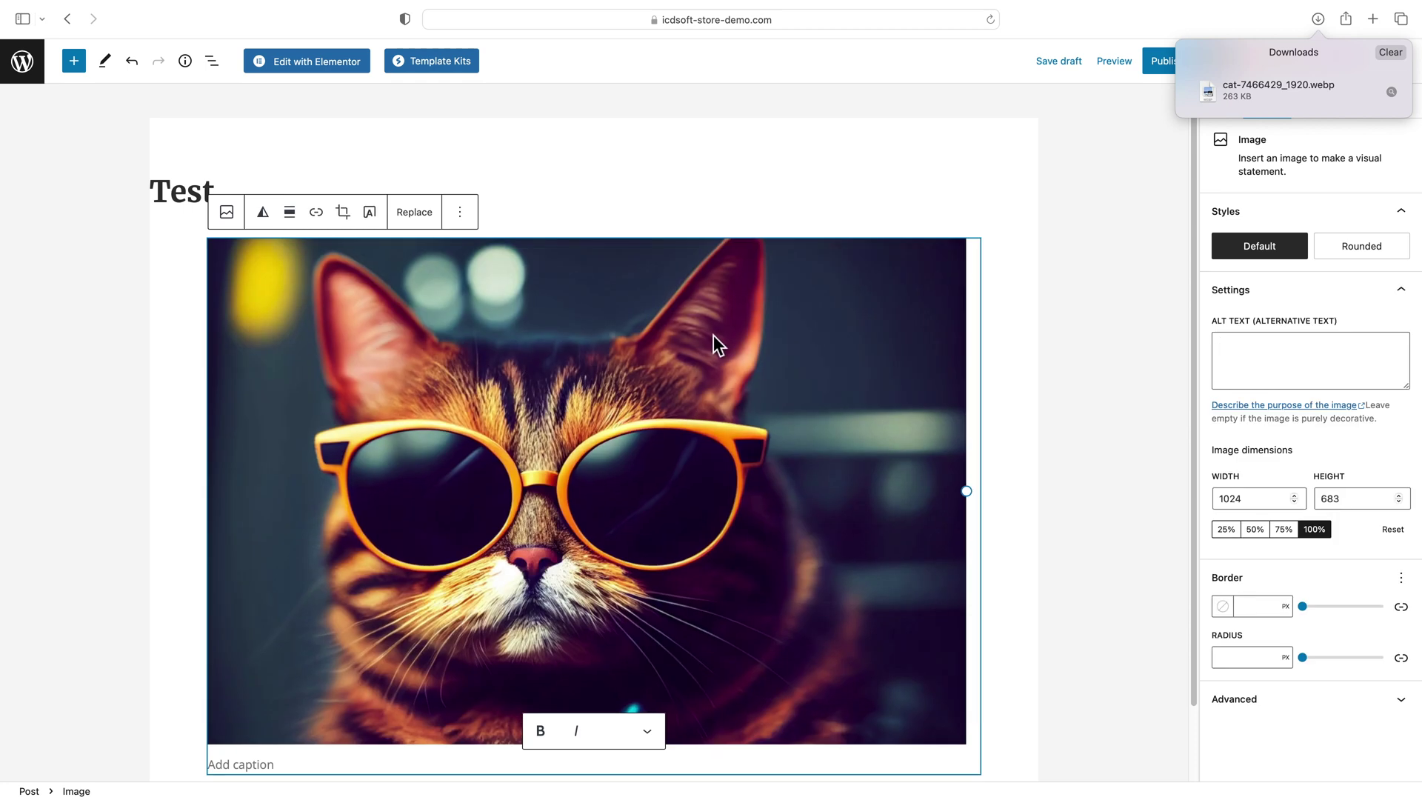
# - Preview the Test post in a new tab
pyautogui.click(166, 400)
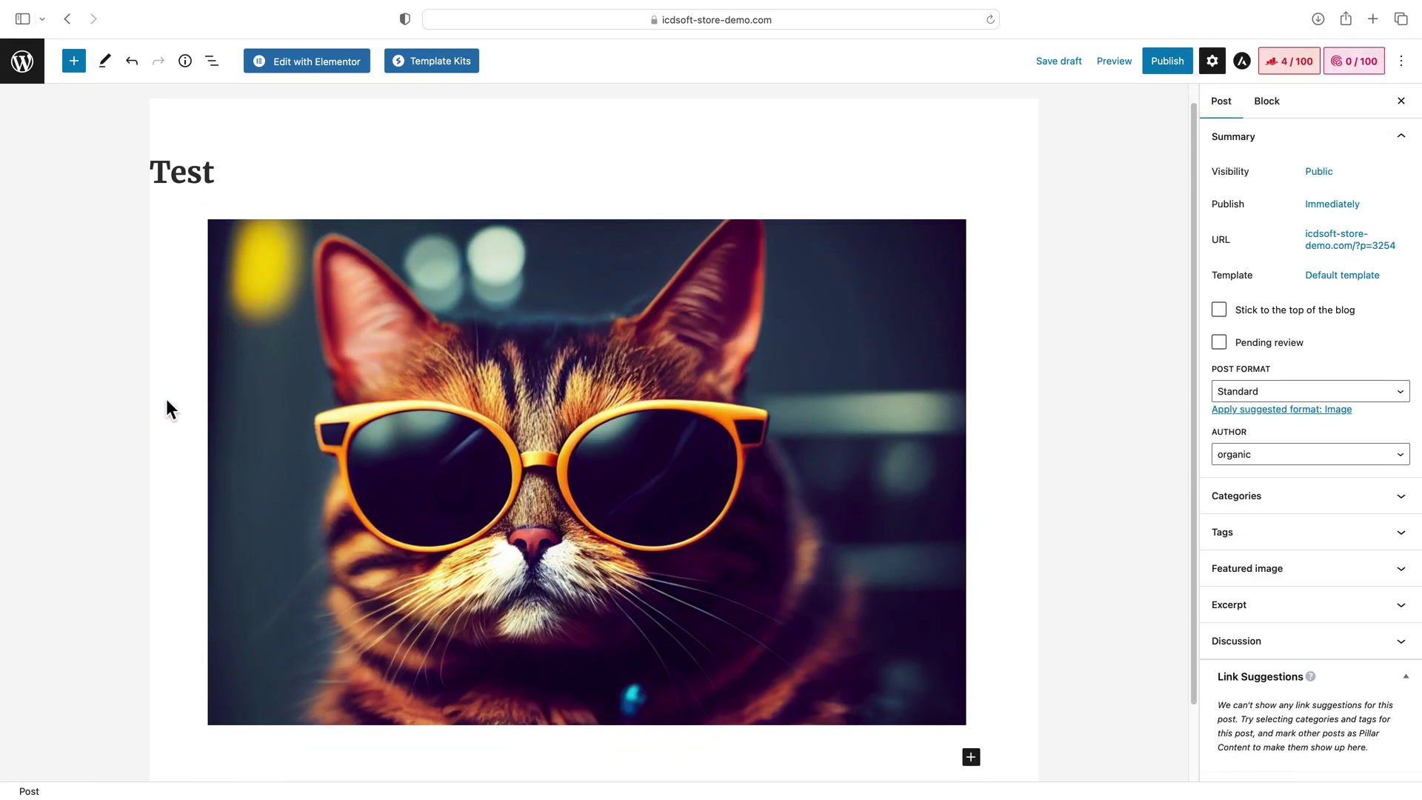
pyautogui.click(1114, 61)
pyautogui.click(1015, 194)
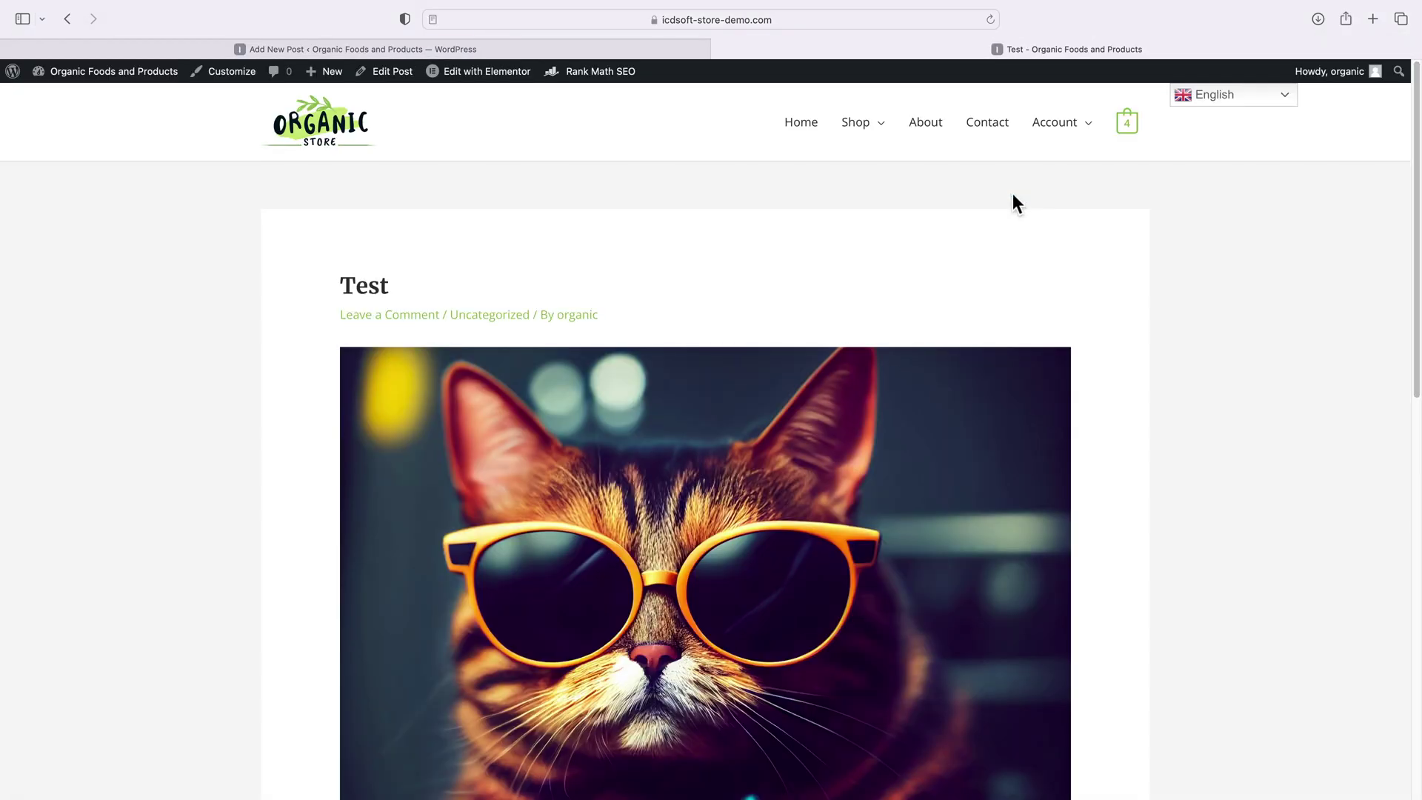
# - Scroll through the Test post preview to look over the cat image
pyautogui.scroll(-5, 949, 202)
pyautogui.scroll(5, 946, 218)
pyautogui.scroll(-3, 963, 248)
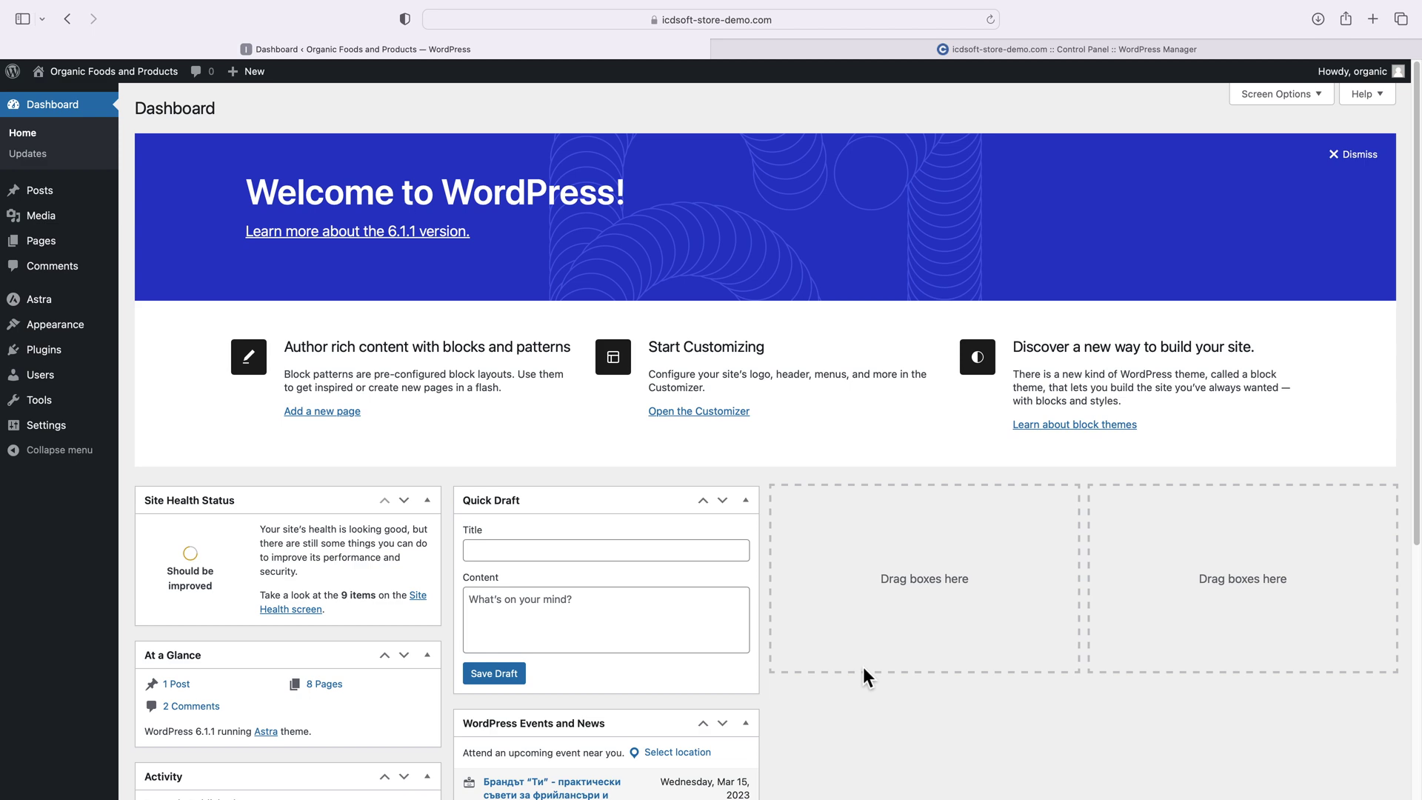
# - Search Add Plugins for 'webp' and open the WebP Express 0.25.5 details
pyautogui.moveTo(52, 355)
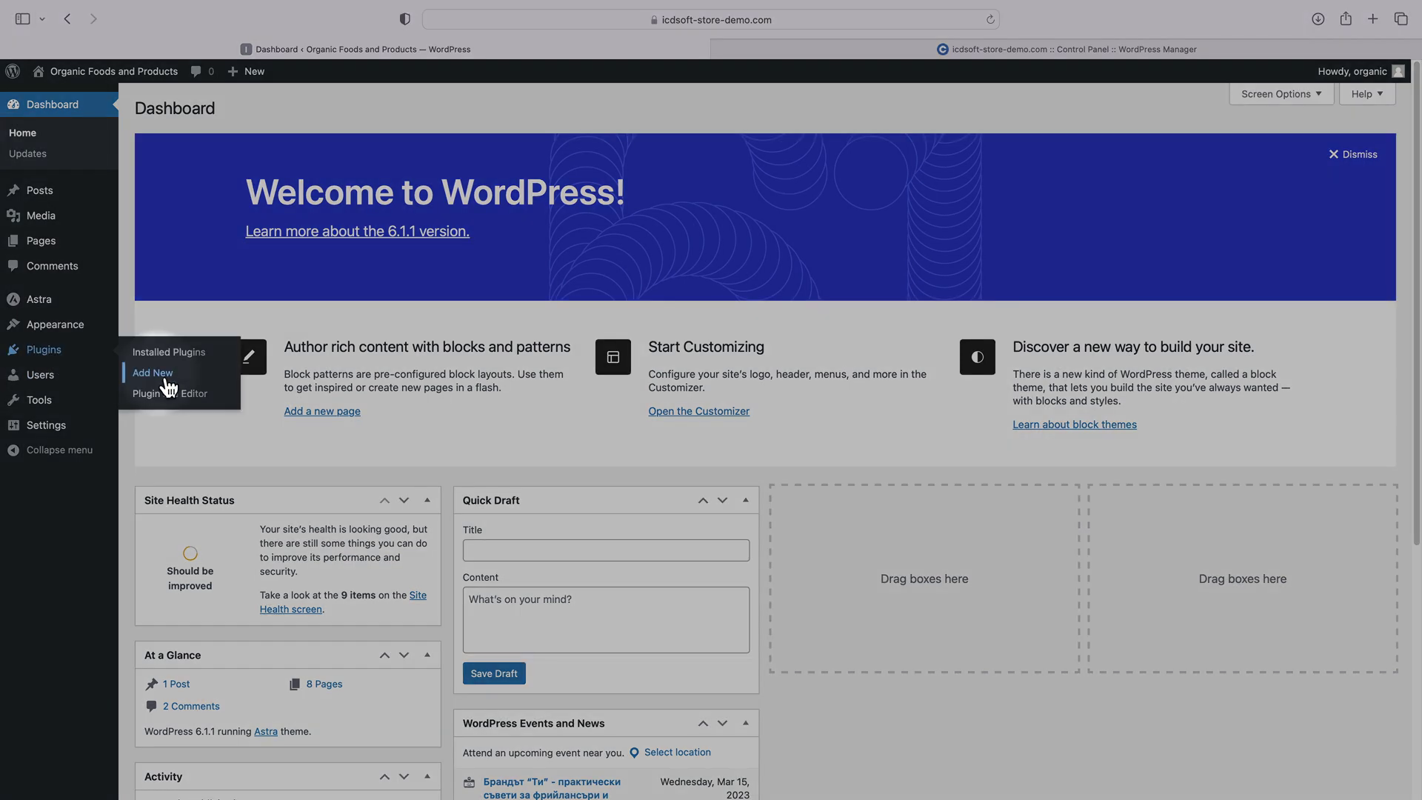
pyautogui.click(157, 375)
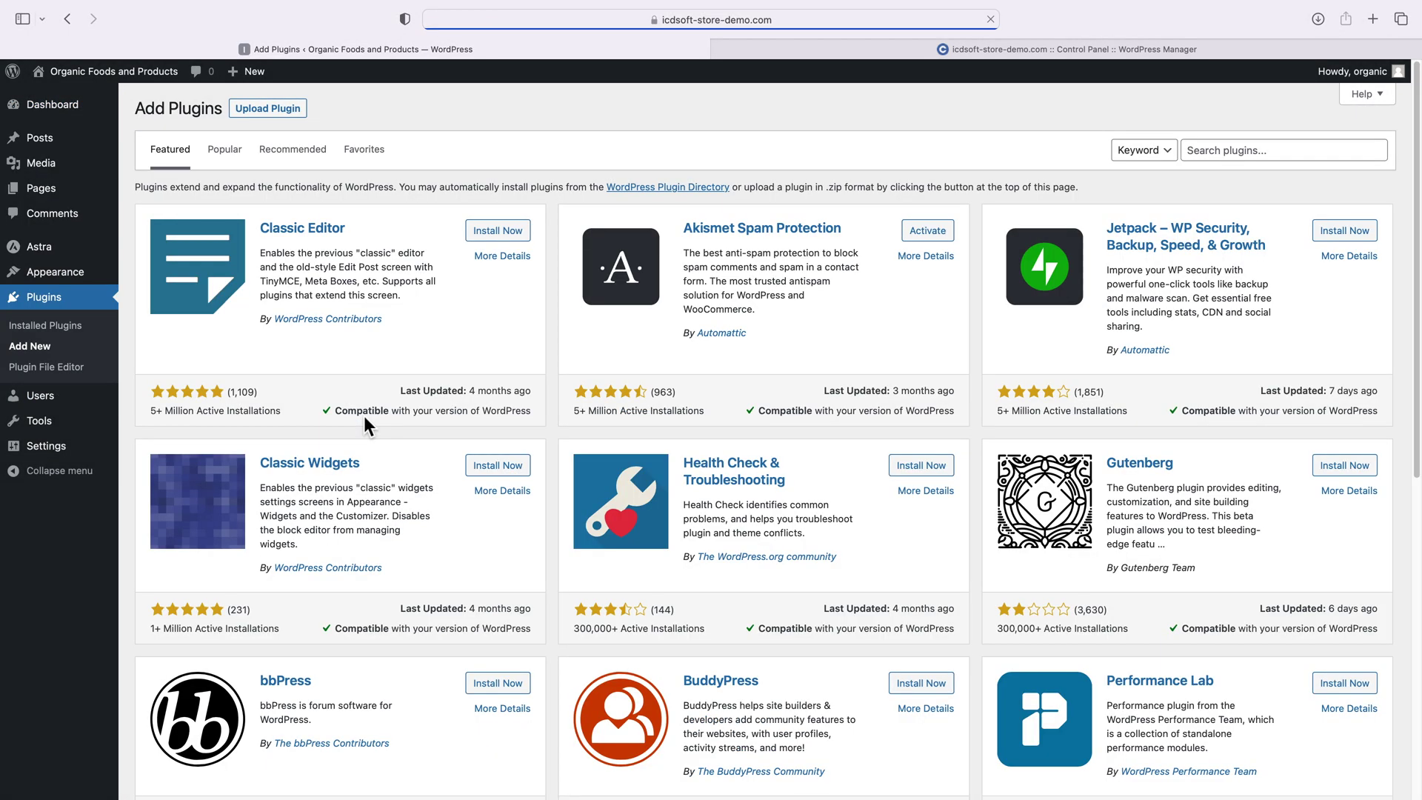
pyautogui.click(1265, 151)
pyautogui.write('webp')
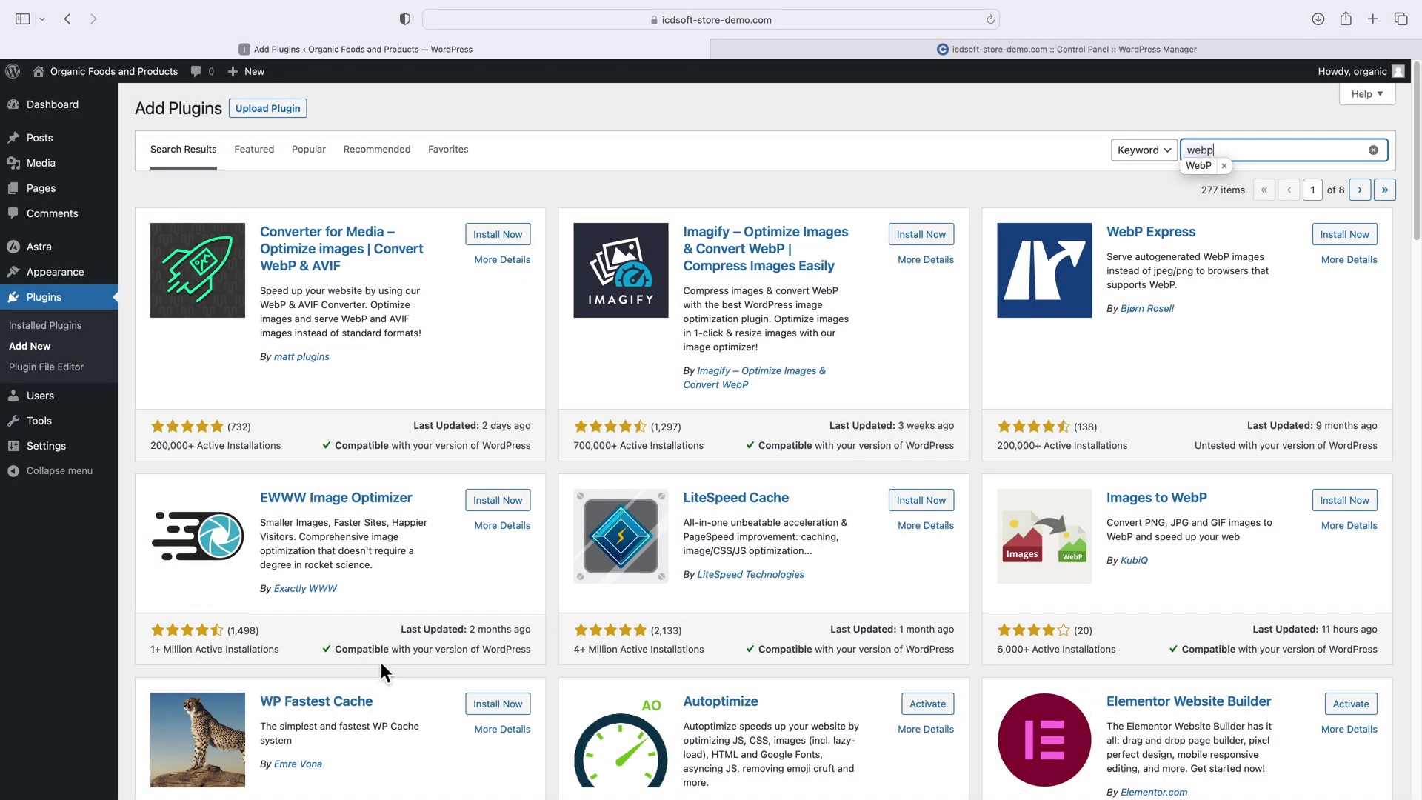
pyautogui.click(380, 663)
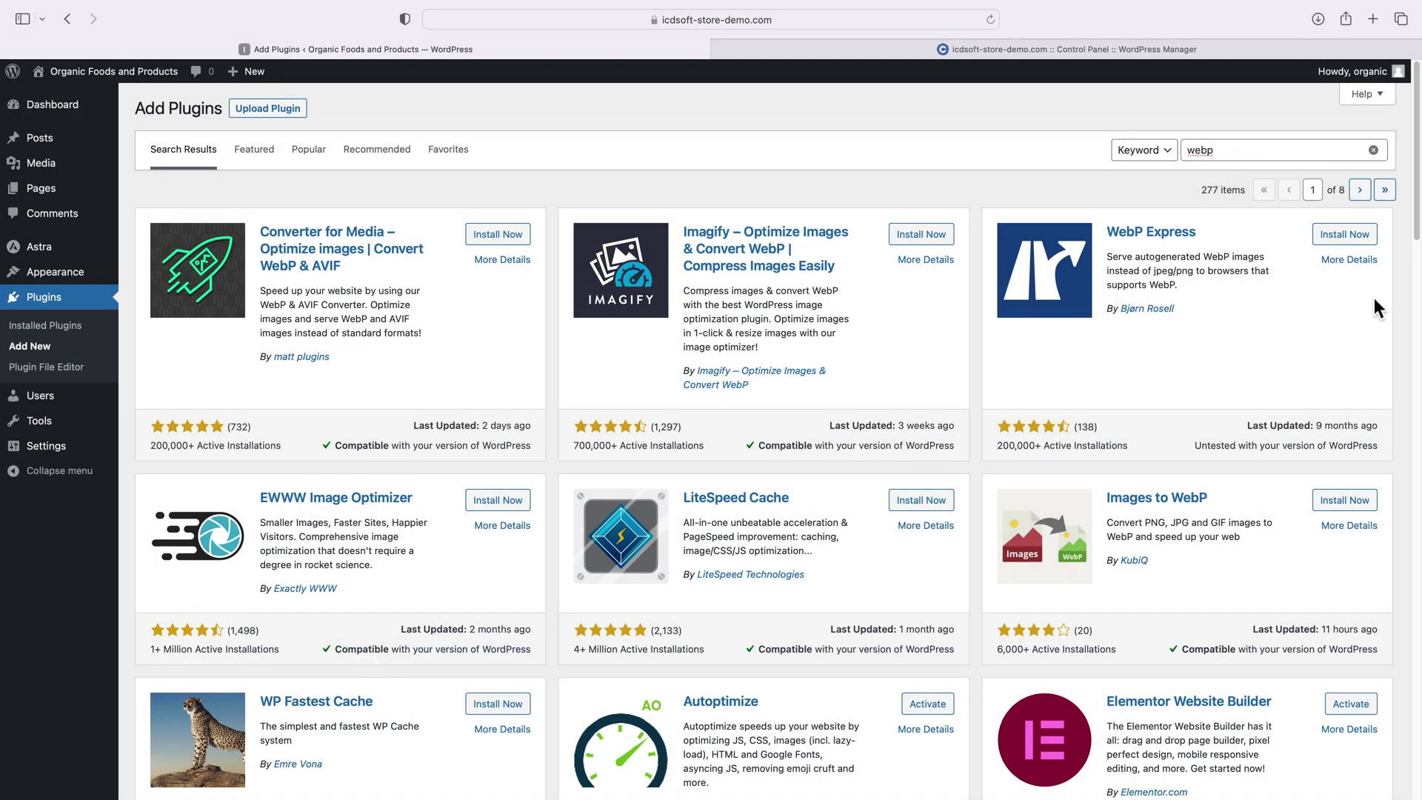
pyautogui.click(1360, 268)
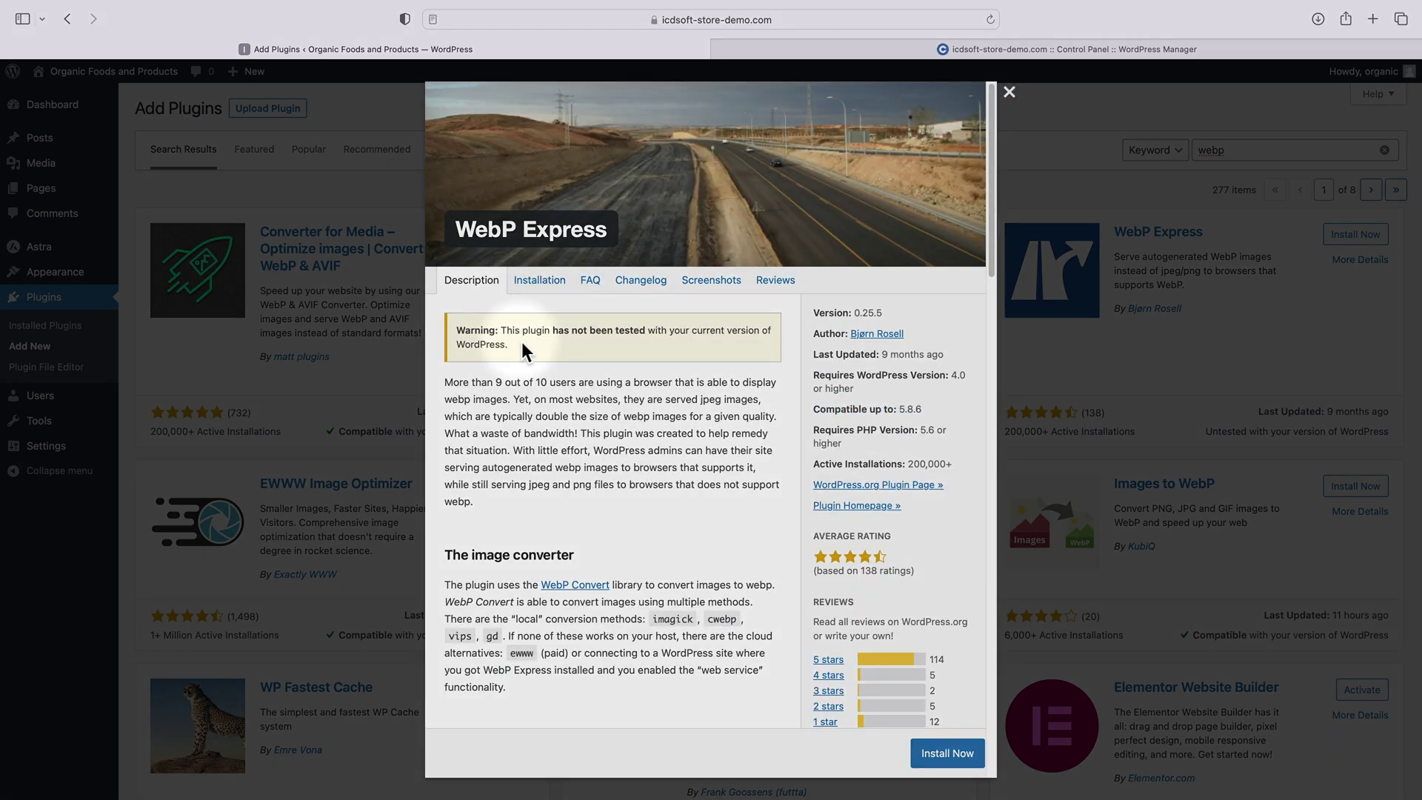
# - Install and activate EWWW Image Optimizer, then skip its setup wizard via 'leave me alone'
pyautogui.click(1068, 372)
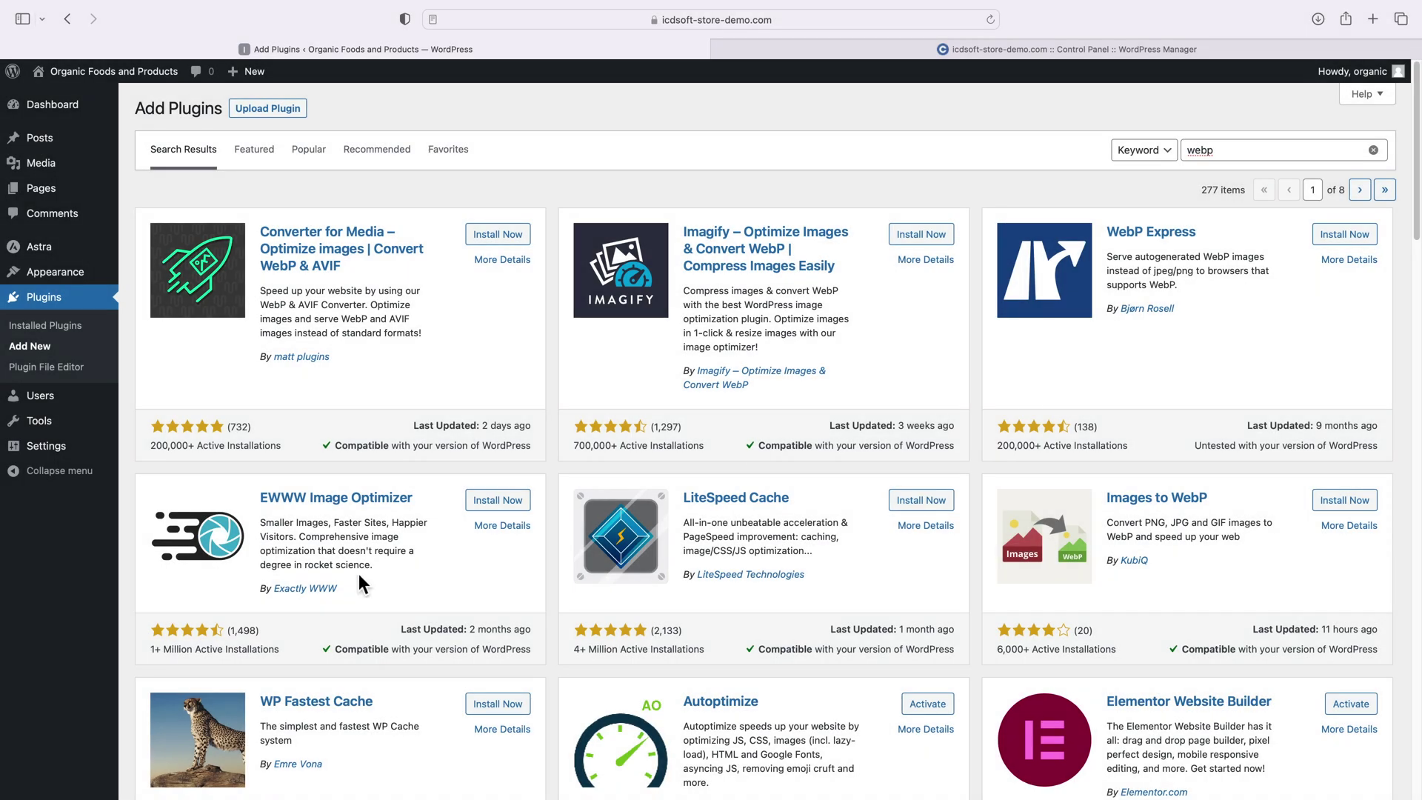
pyautogui.click(493, 504)
pyautogui.click(494, 506)
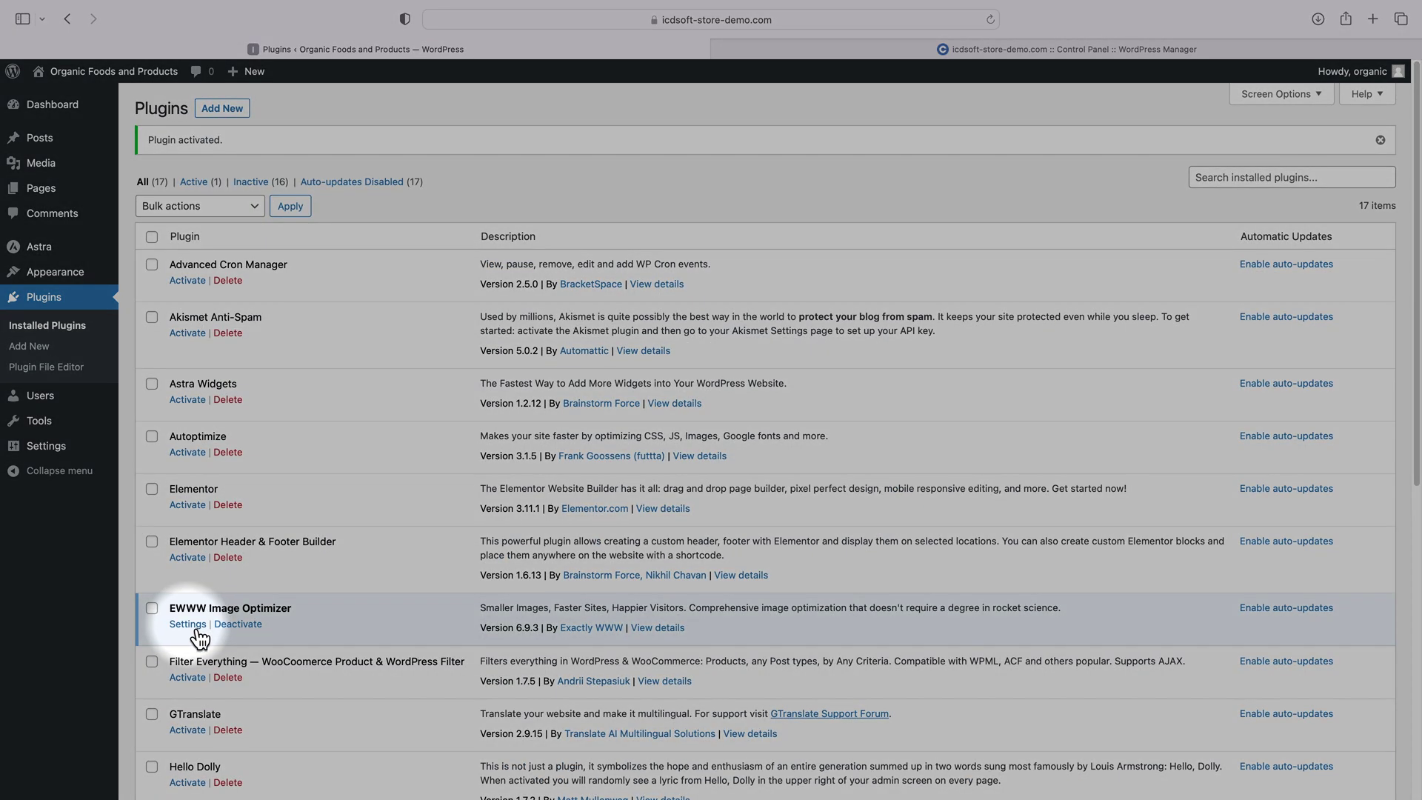
pyautogui.click(187, 626)
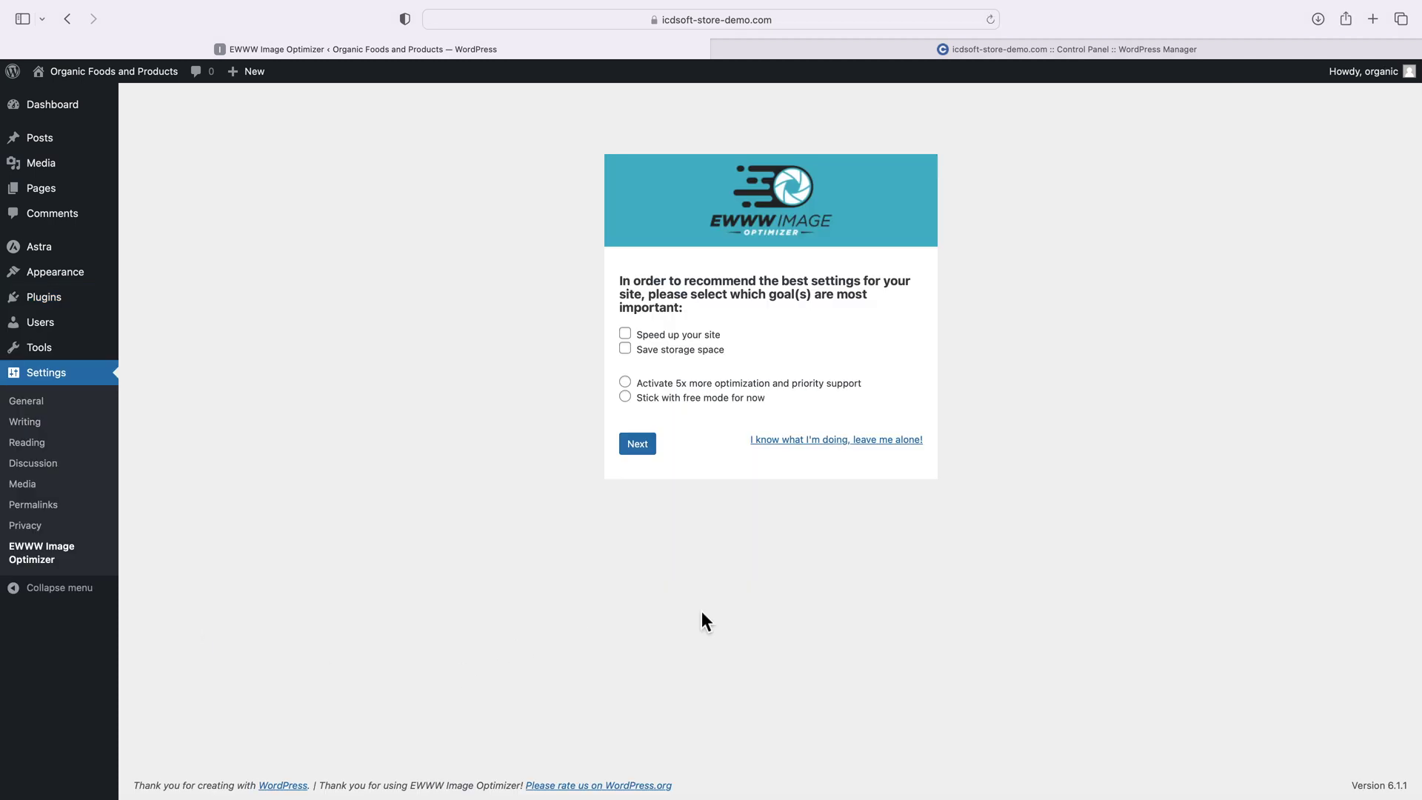
pyautogui.click(816, 443)
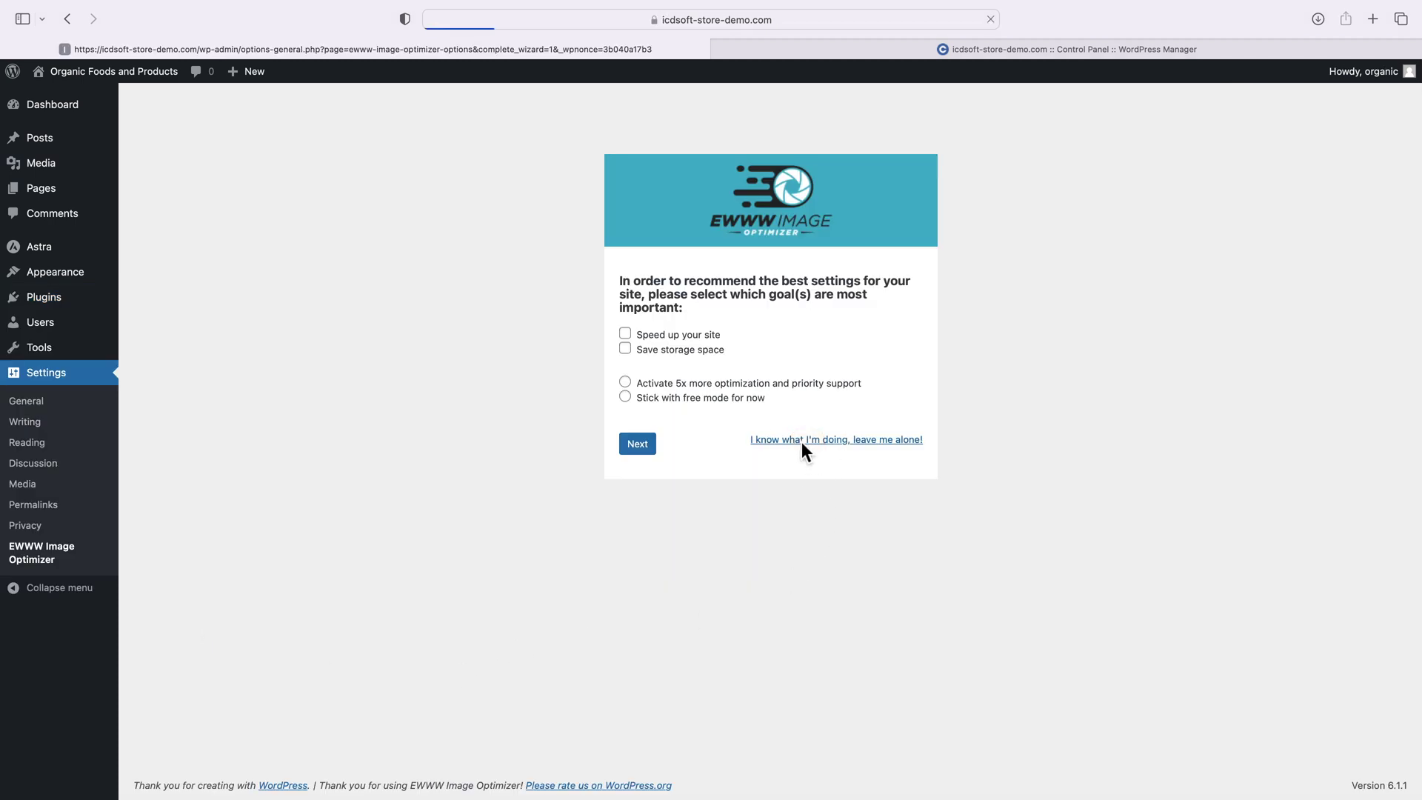
# - Enable EWWW WebP Conversion and insert the Apache rewrite rules for WebP delivery
pyautogui.scroll(-2, 802, 443)
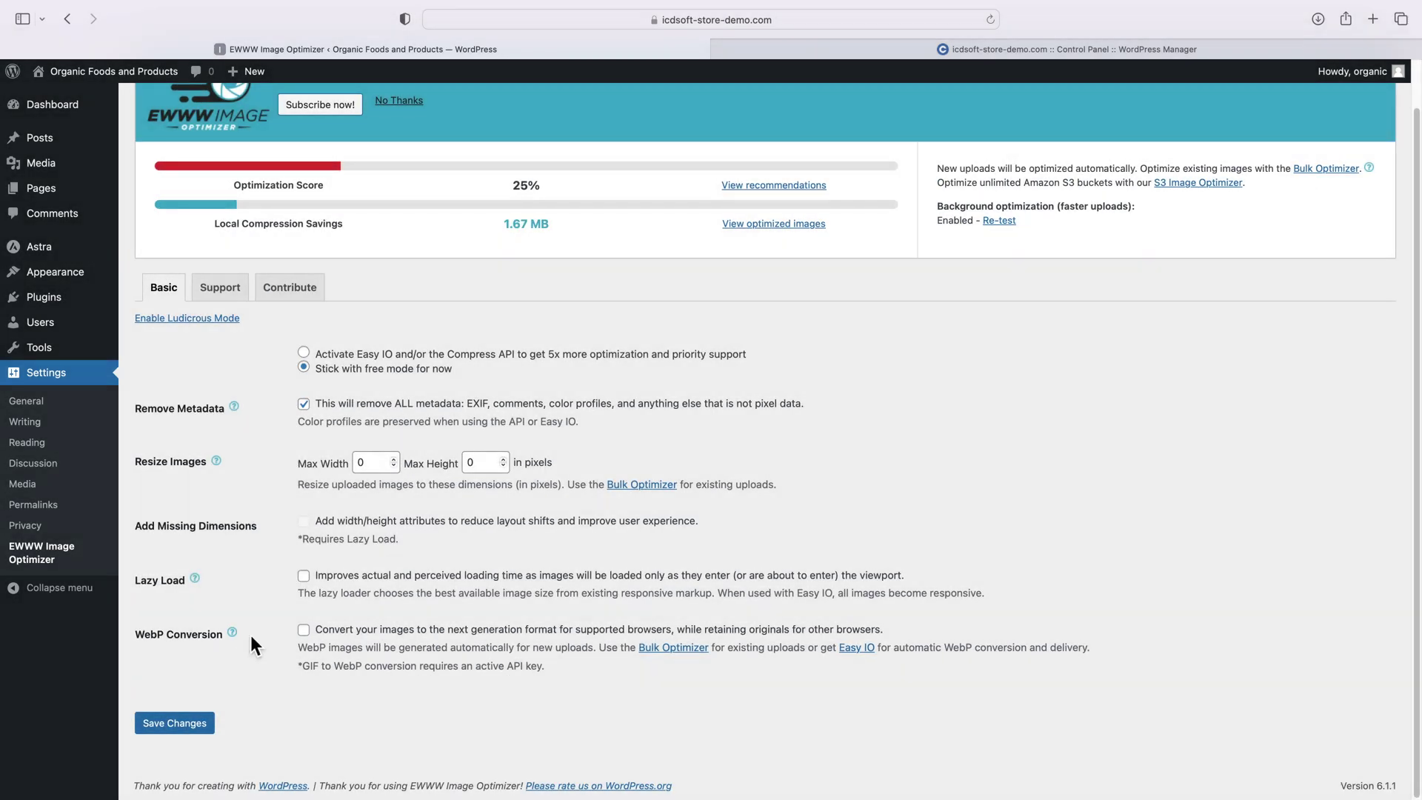
pyautogui.click(303, 630)
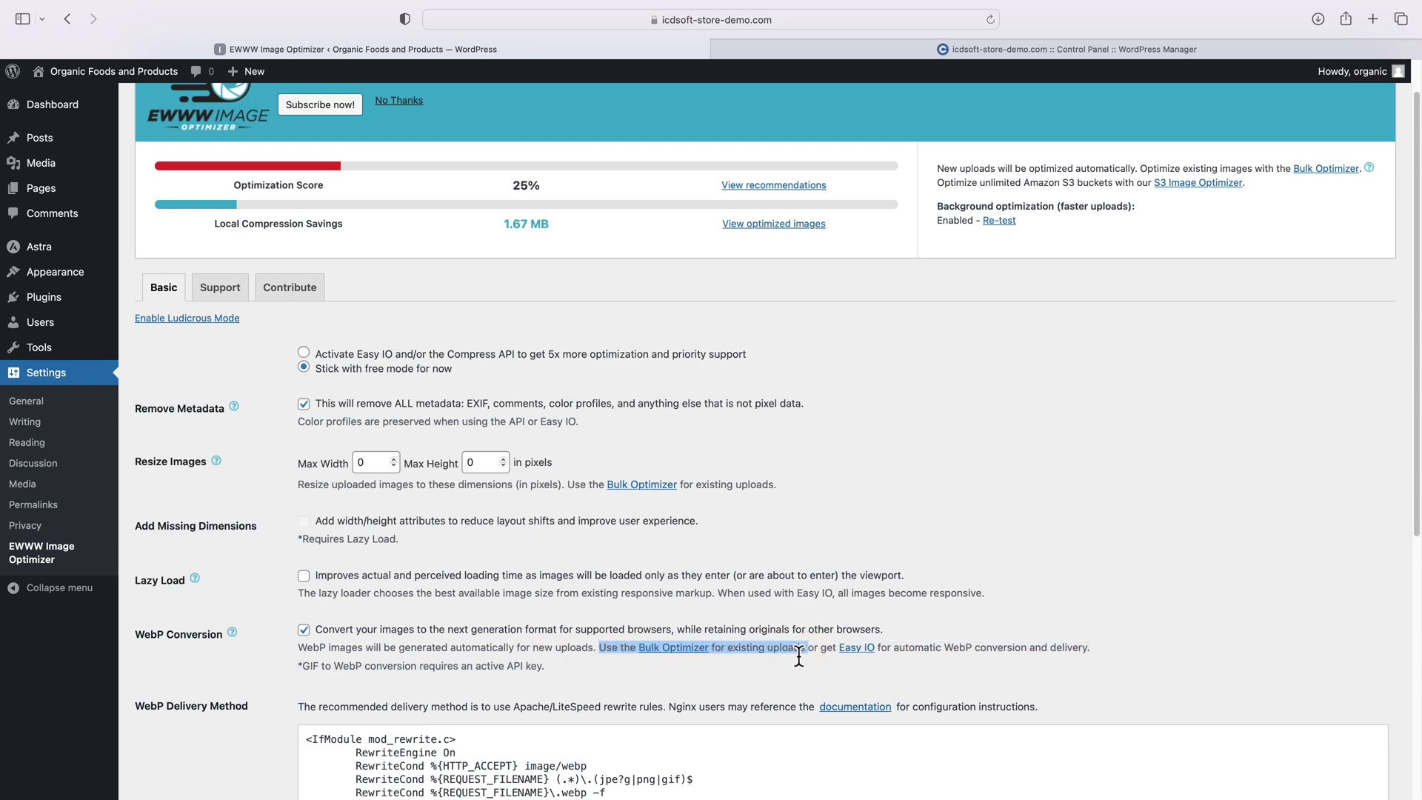
pyautogui.scroll(-5, 600, 656)
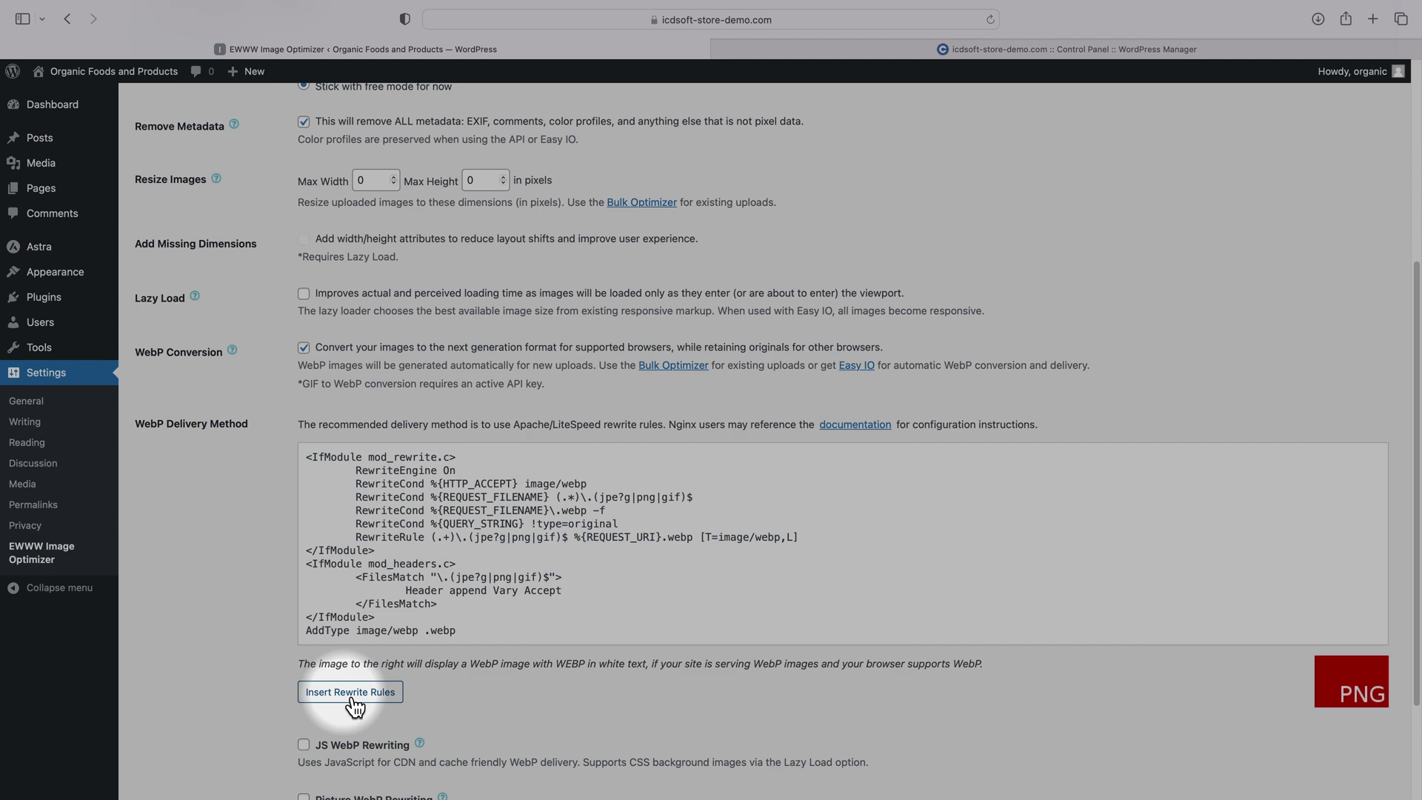
pyautogui.click(351, 696)
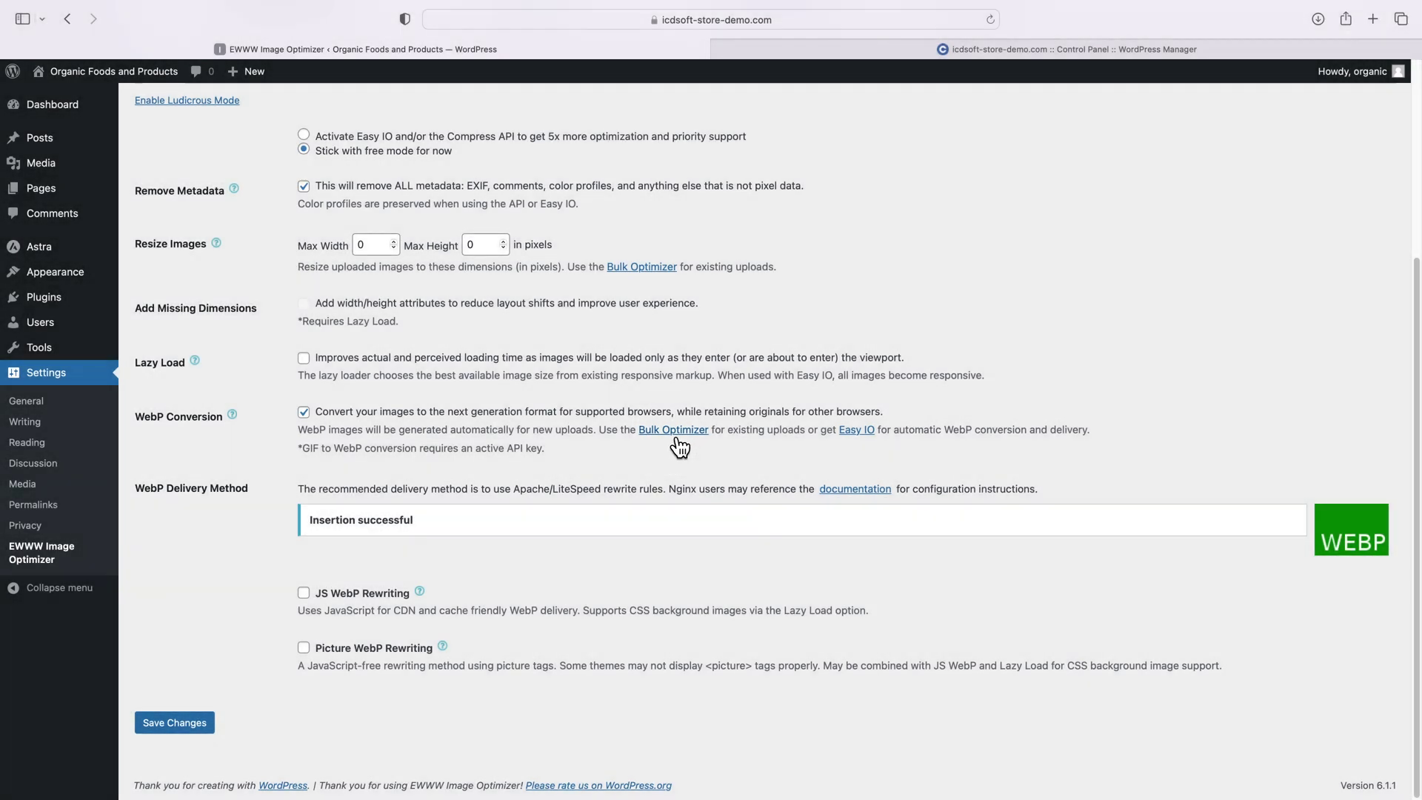
pyautogui.click(676, 436)
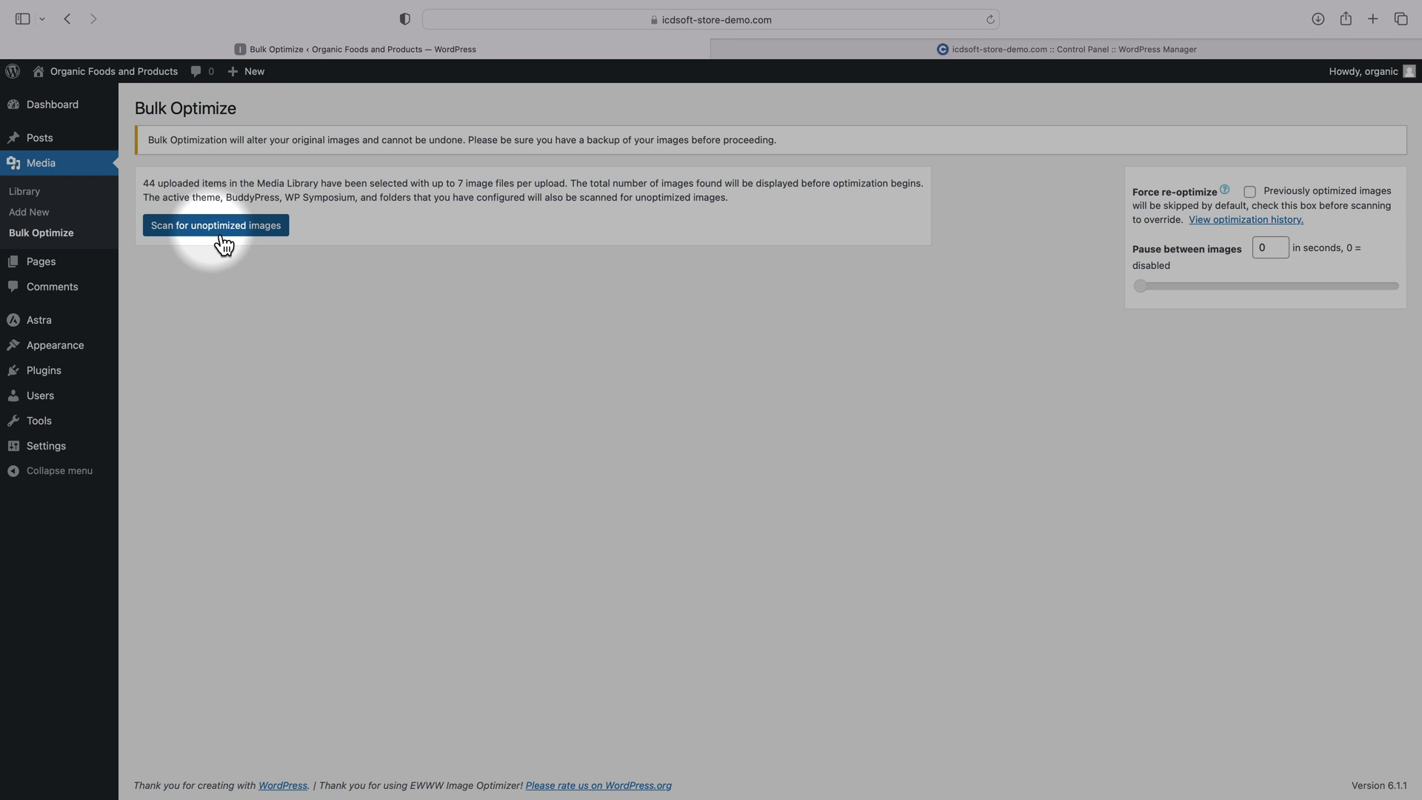
# - Scan for unoptimized images and optimize all 165, reviewing the log until Finished
pyautogui.click(222, 236)
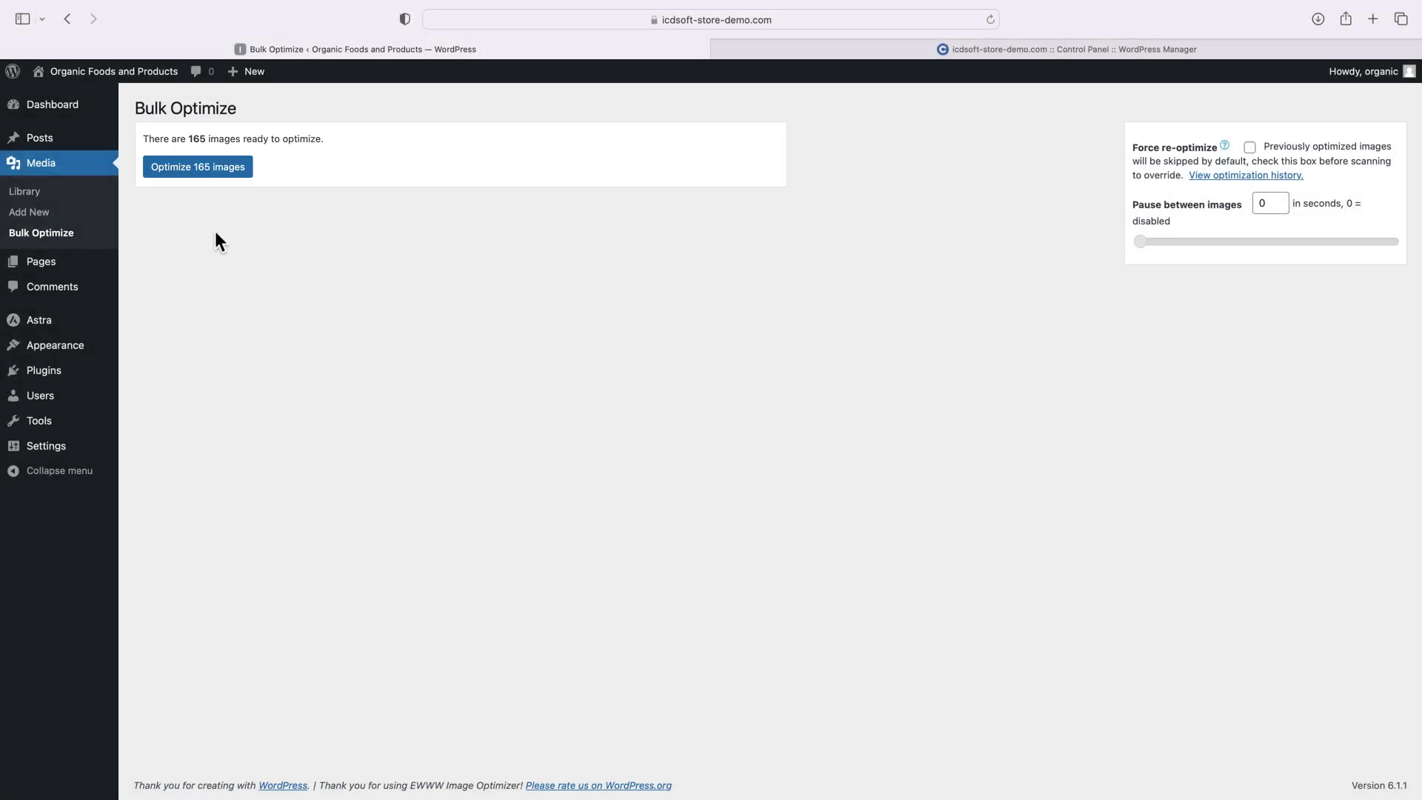
pyautogui.click(197, 172)
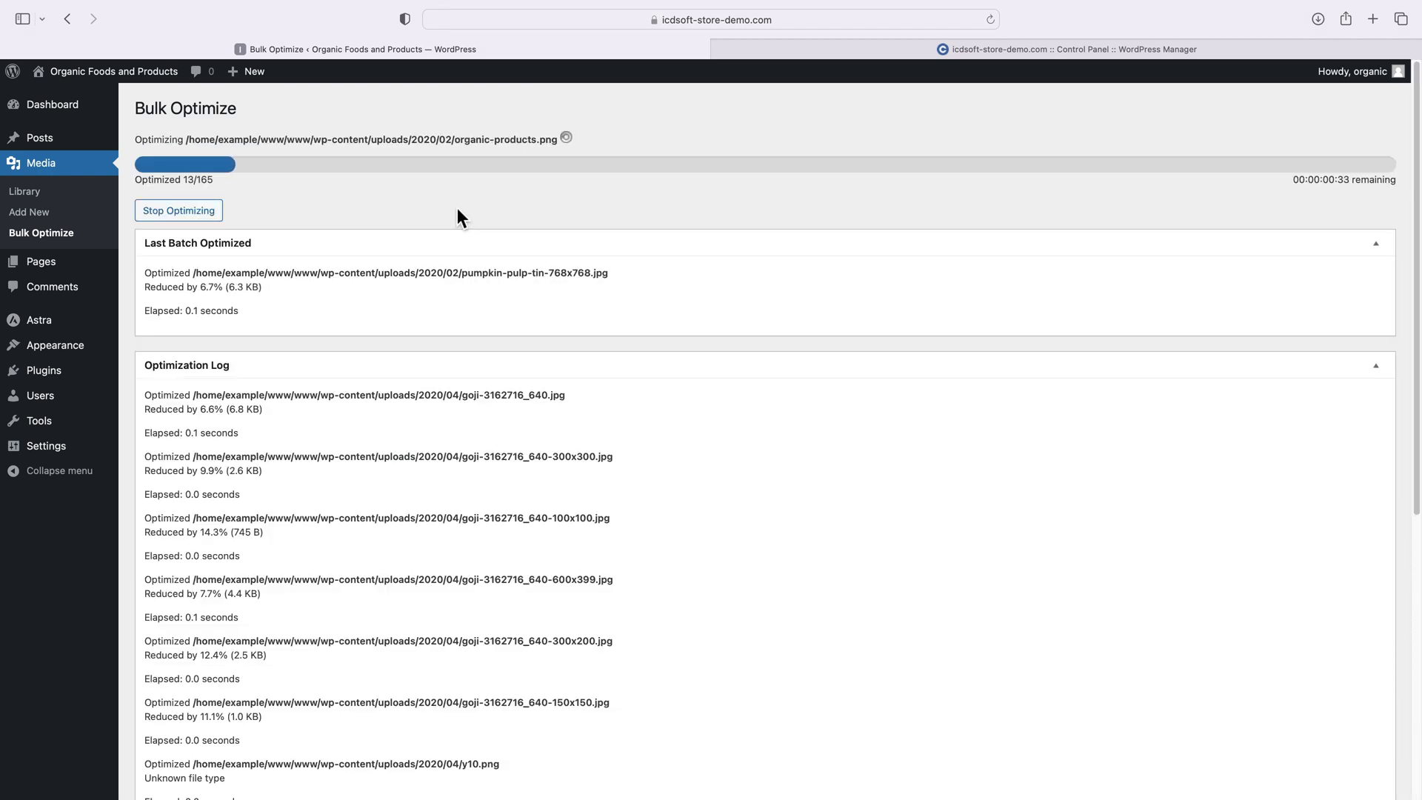
pyautogui.scroll(-4, 518, 356)
pyautogui.scroll(-6, 541, 370)
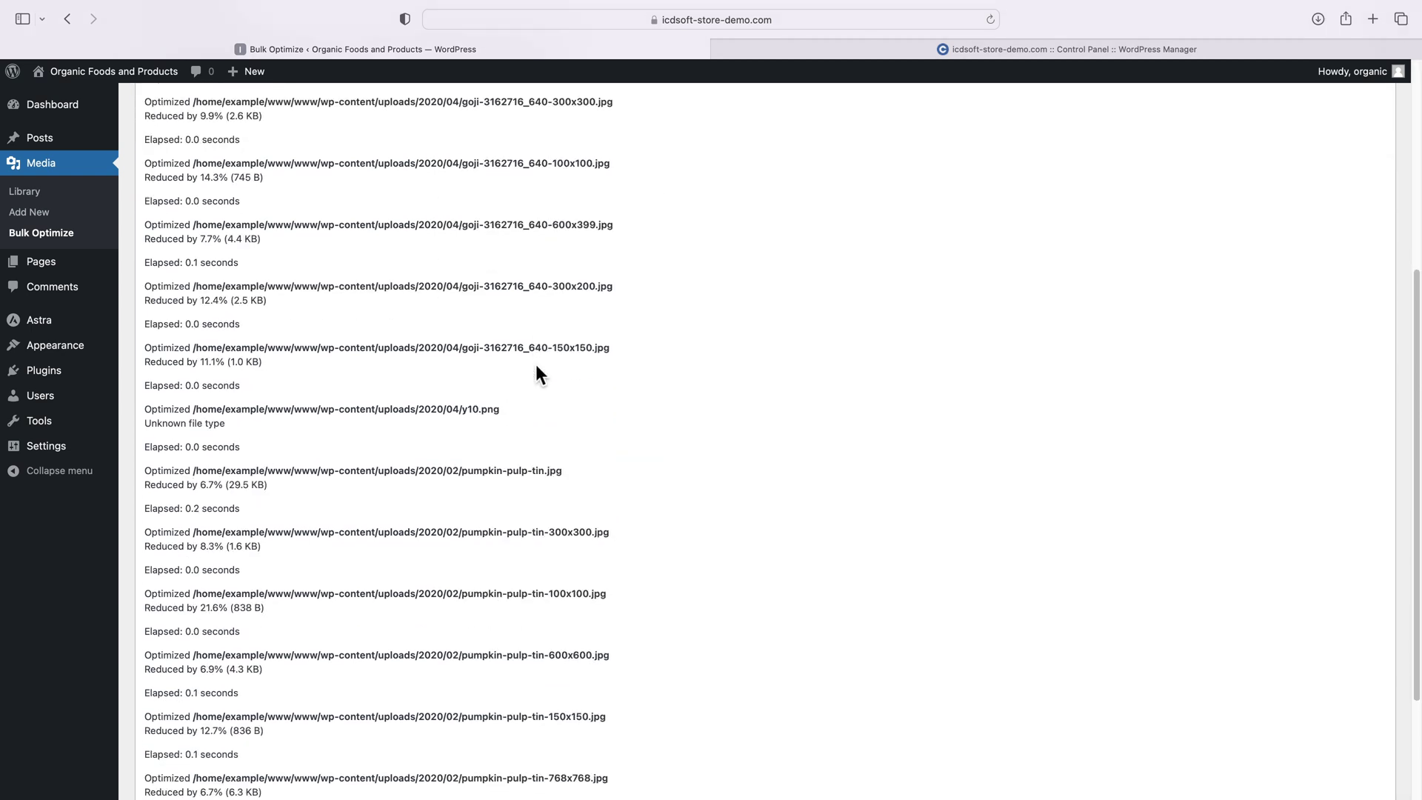
pyautogui.scroll(-1, 519, 385)
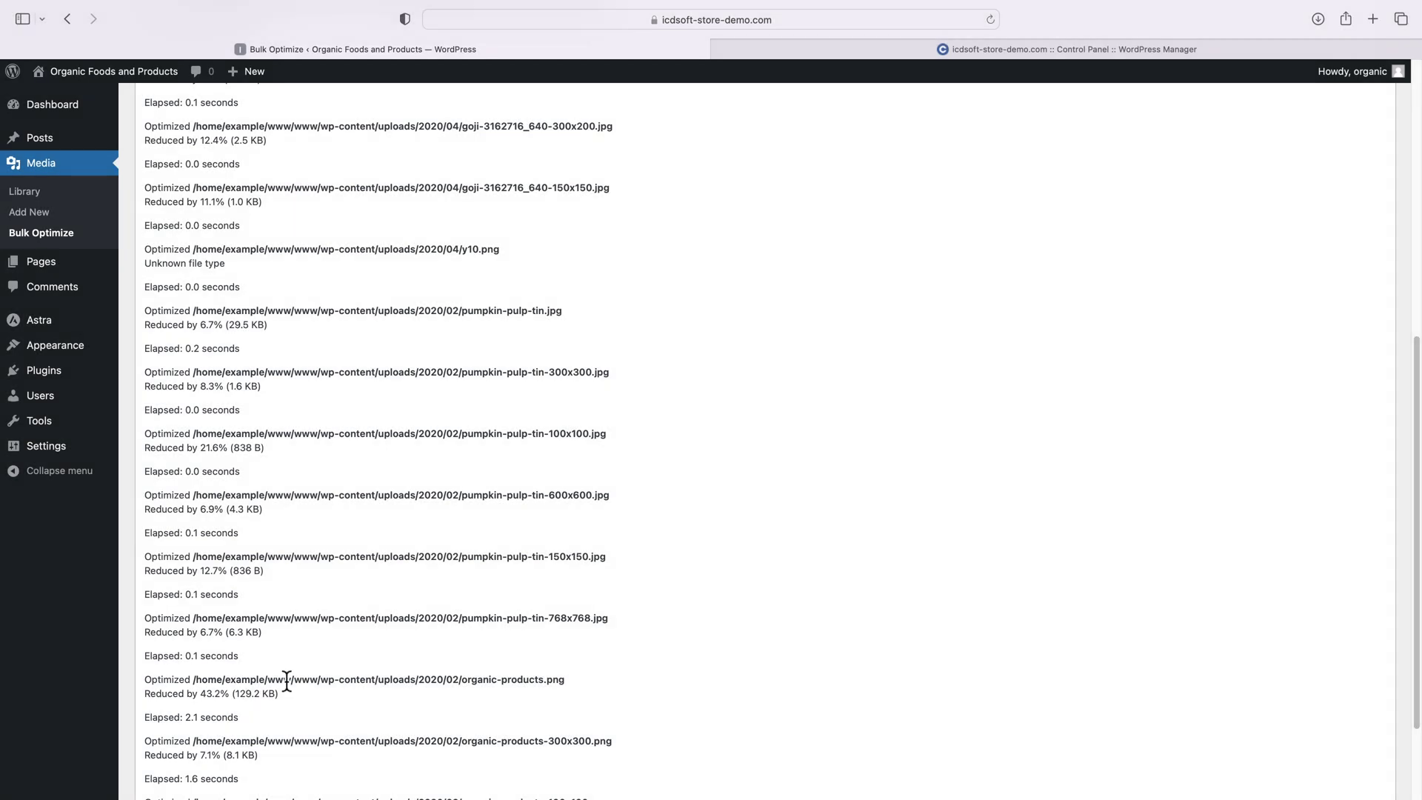
pyautogui.scroll(10, 406, 578)
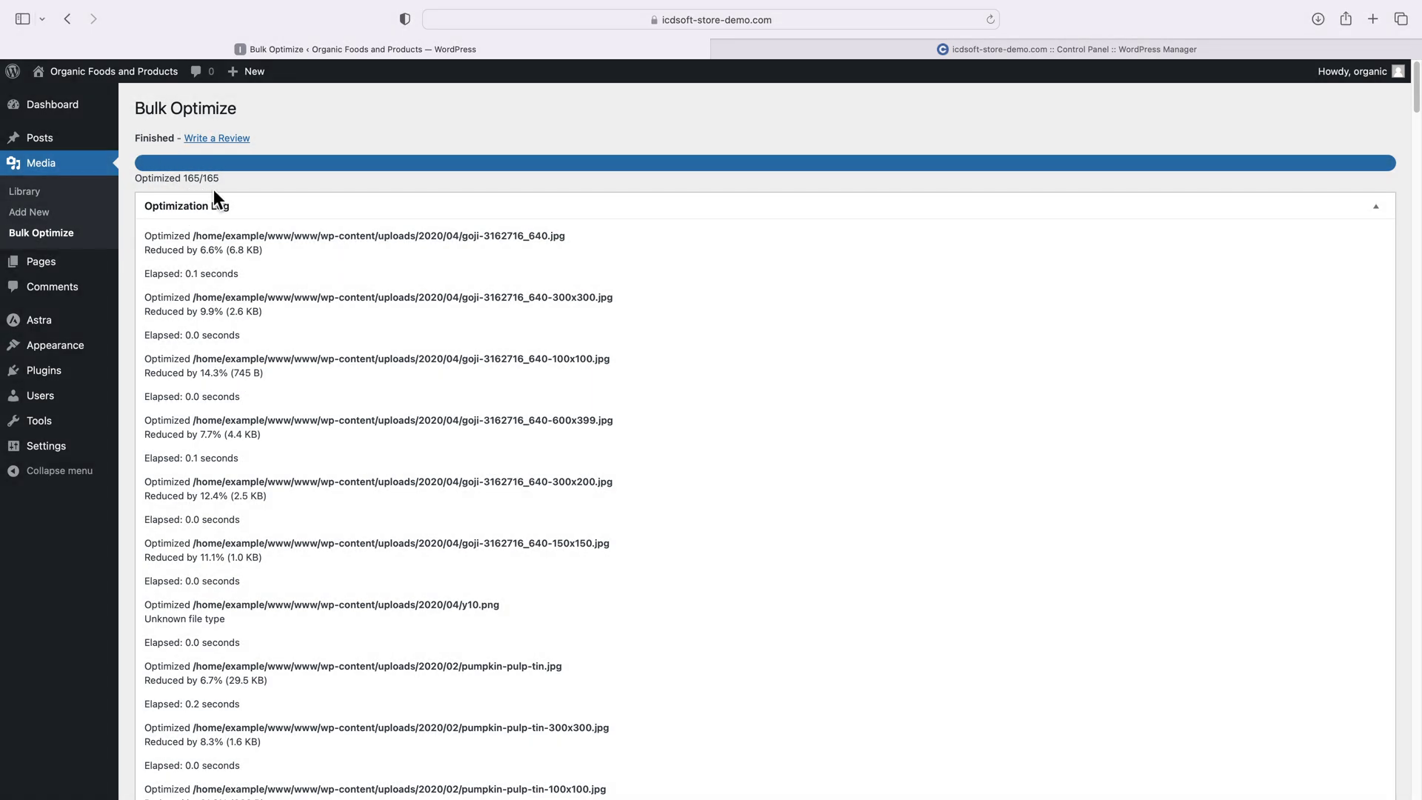
# - Open the store home page in a new tab and briefly view organic-products.png on its own
pyautogui.moveTo(74, 91)
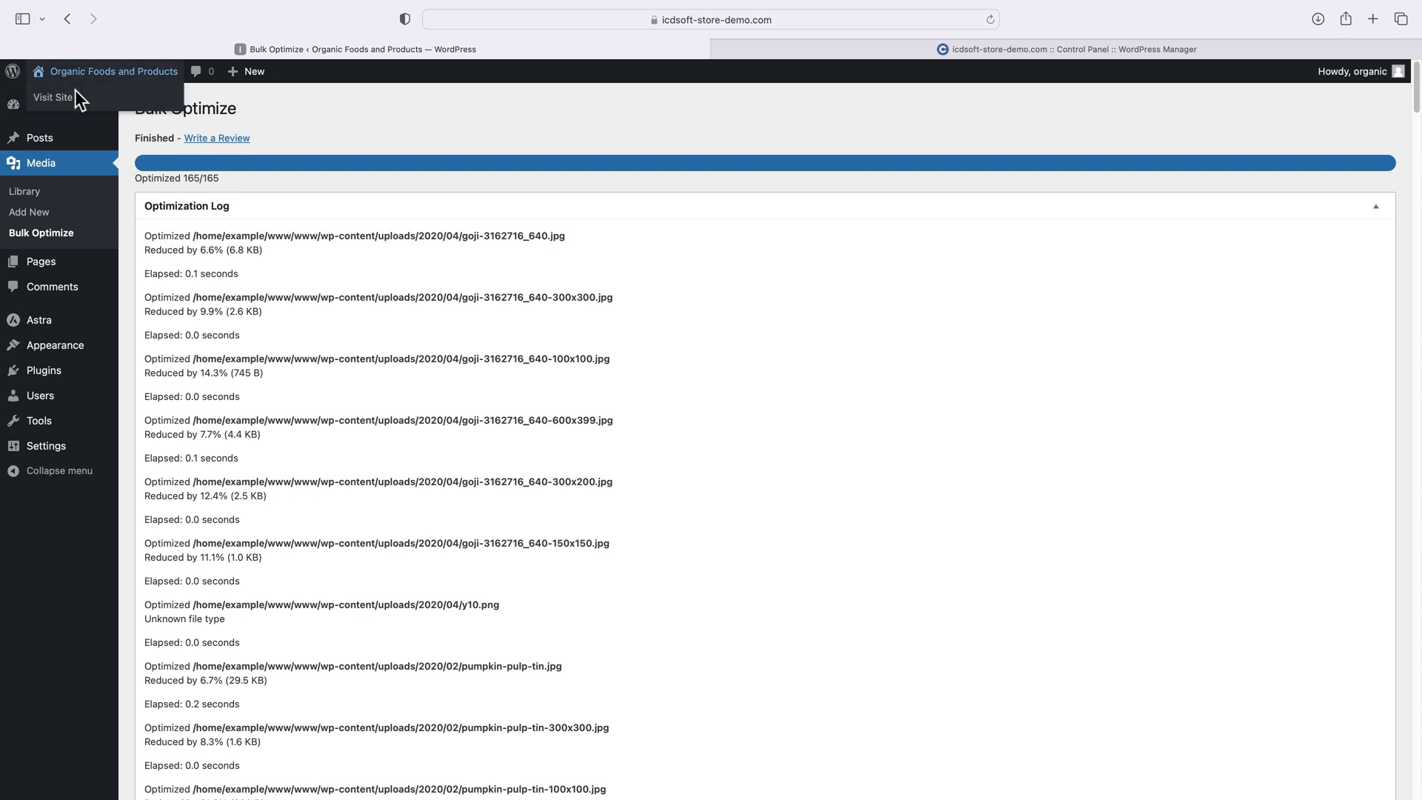
pyautogui.rightClick(66, 99)
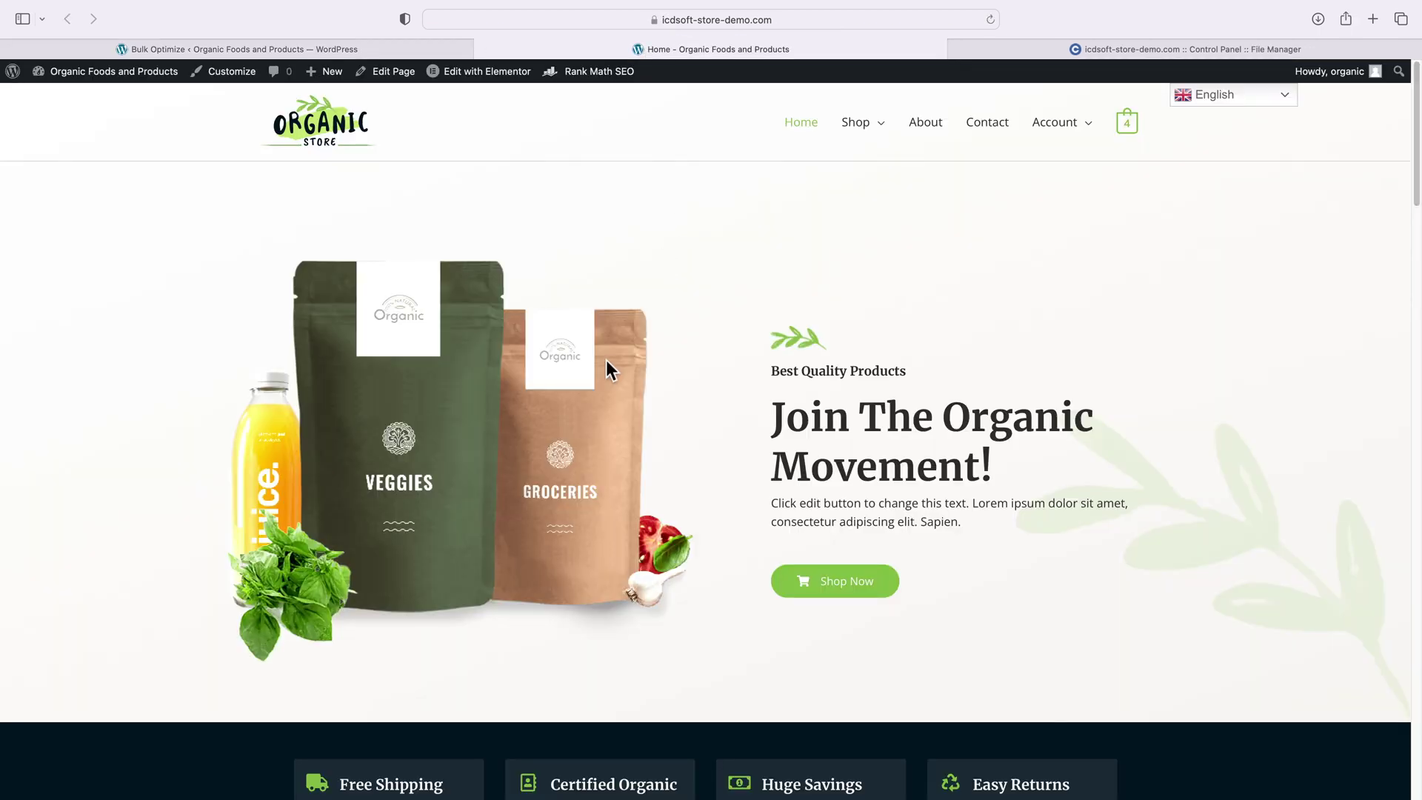
pyautogui.rightClick(551, 367)
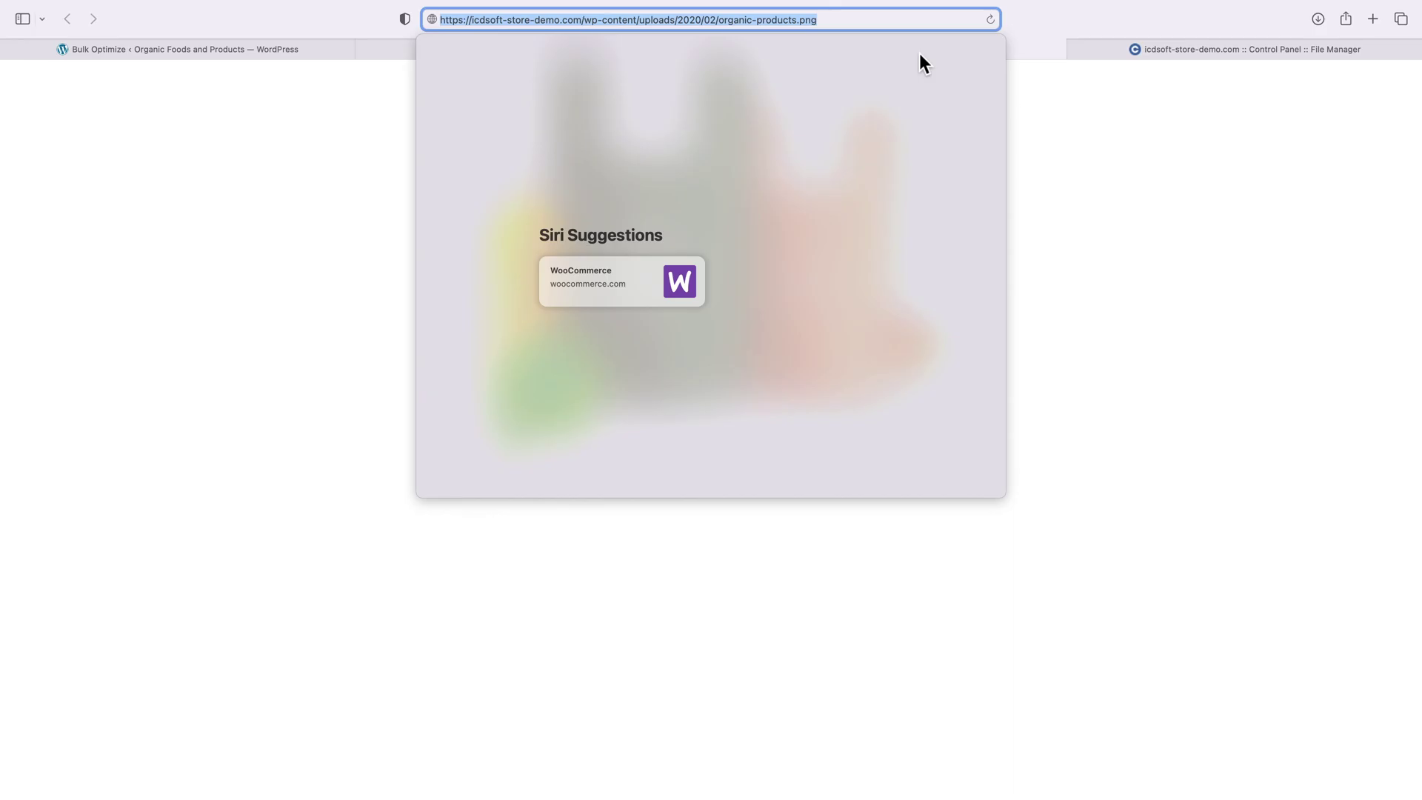
pyautogui.click(1047, 124)
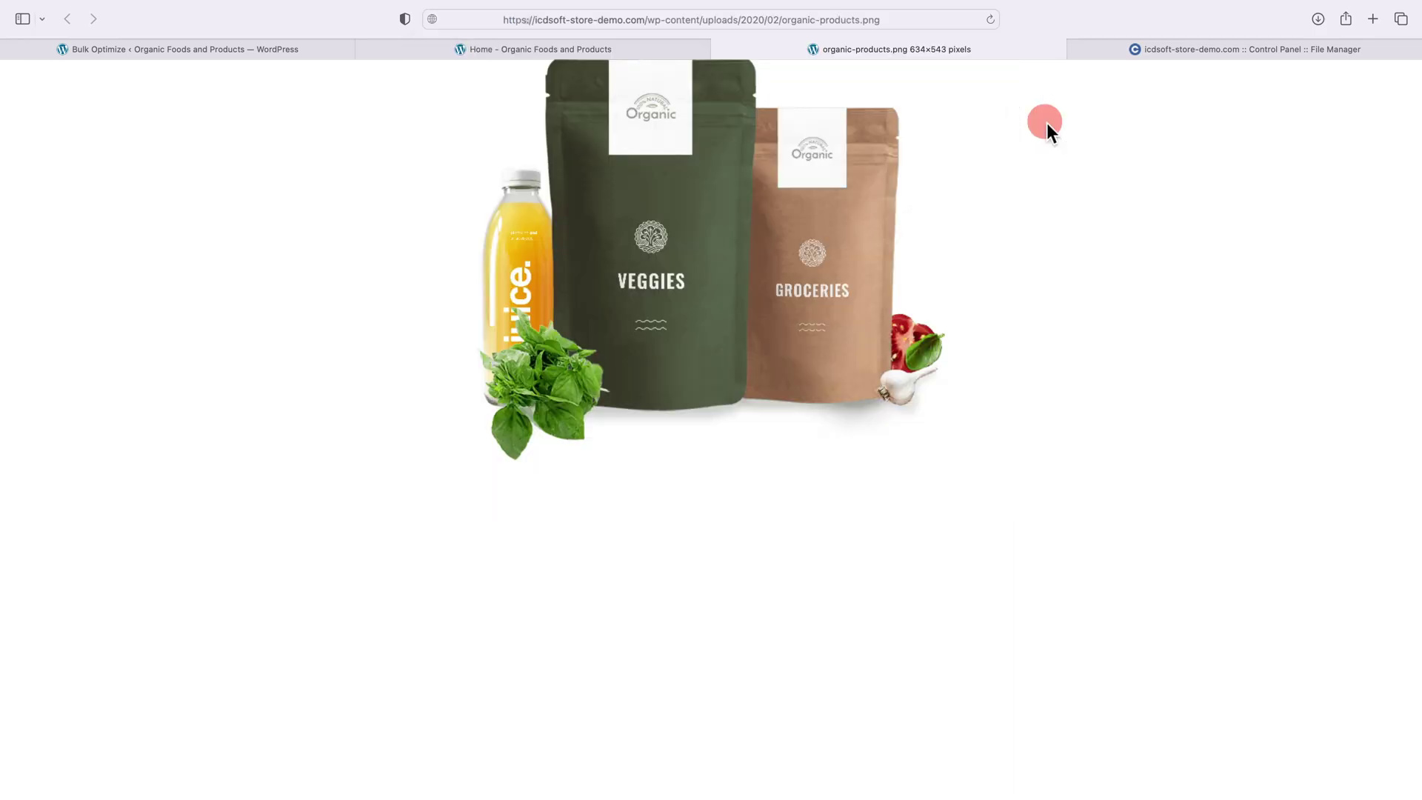
pyautogui.click(720, 50)
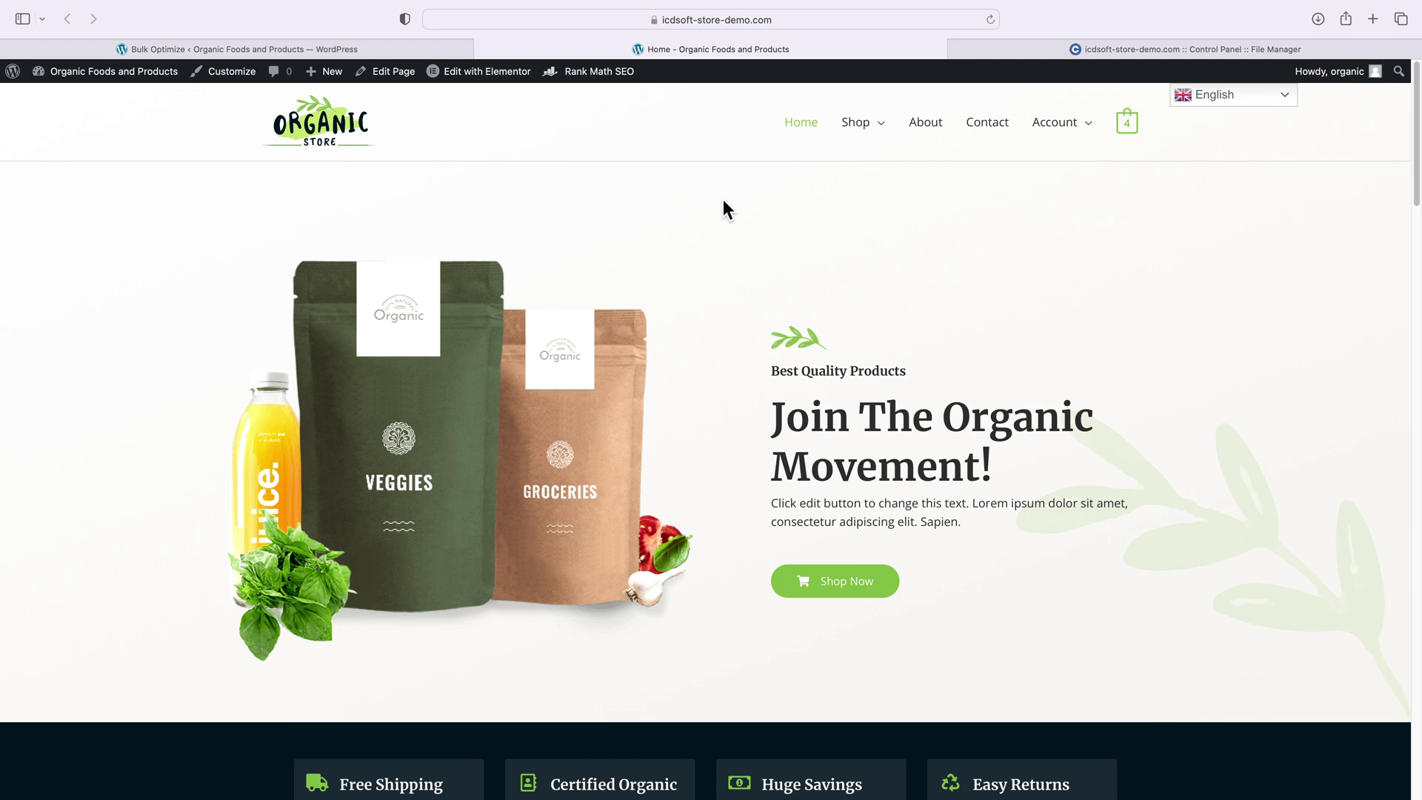
# - In Web Inspector's Network tab, disable caches and reload the home page
pyautogui.rightClick(723, 199)
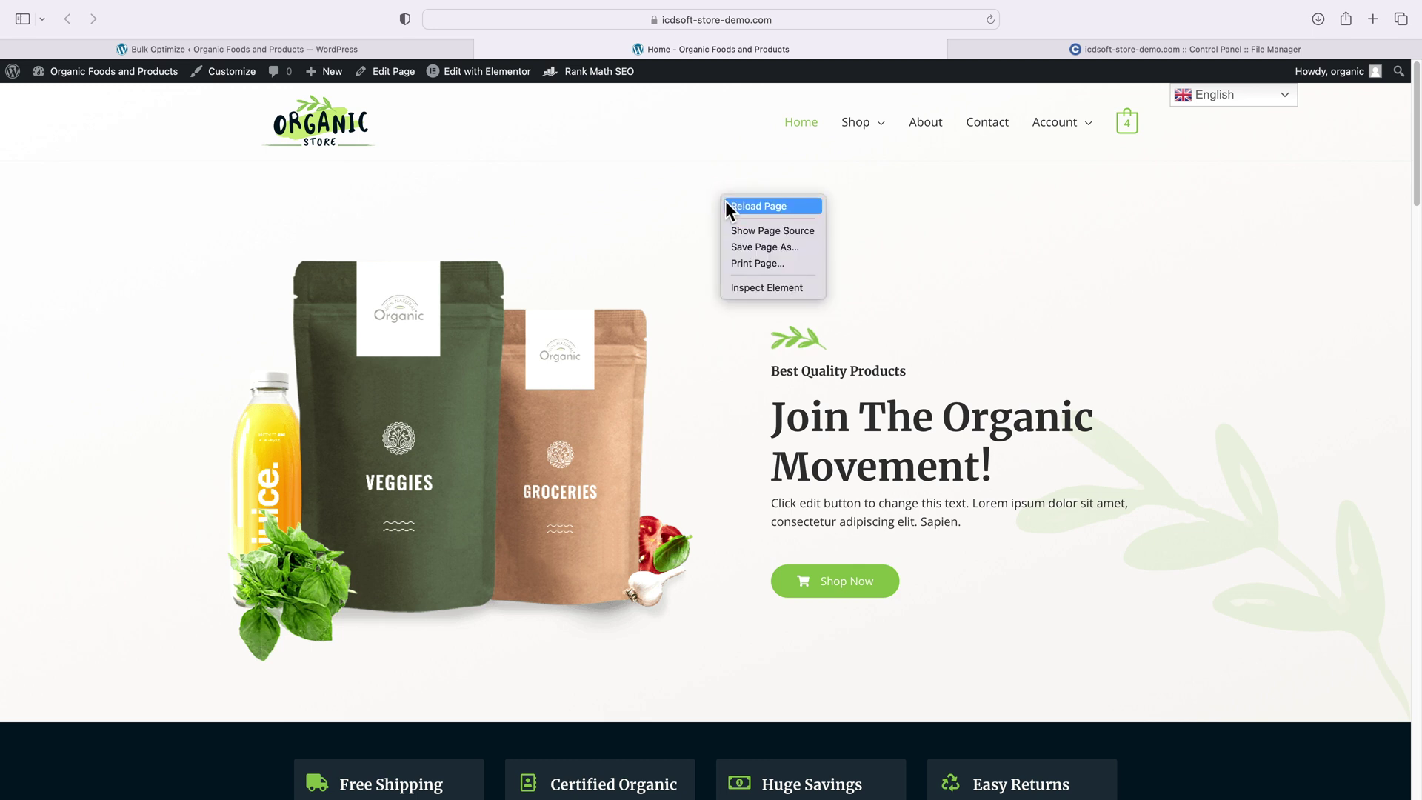
pyautogui.click(763, 291)
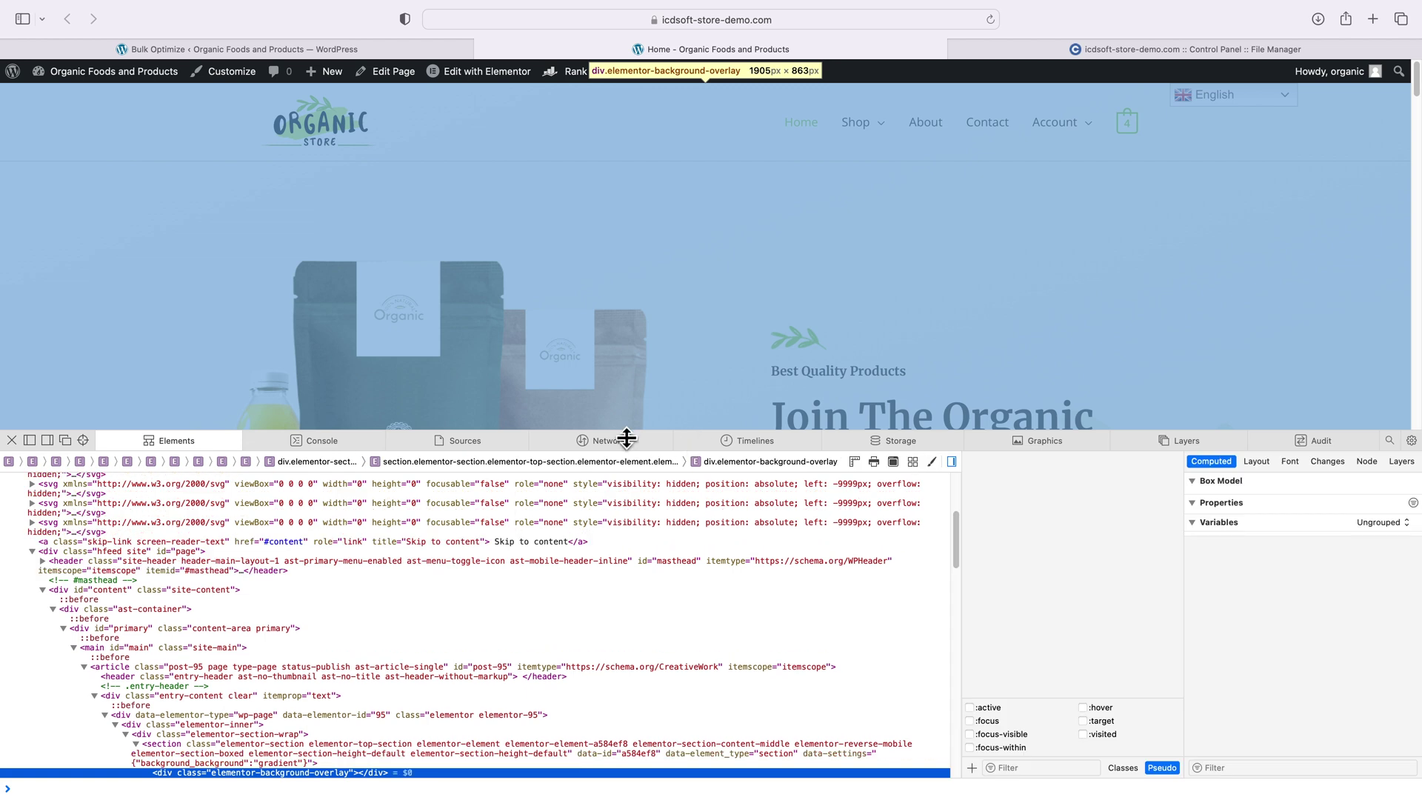
pyautogui.click(612, 440)
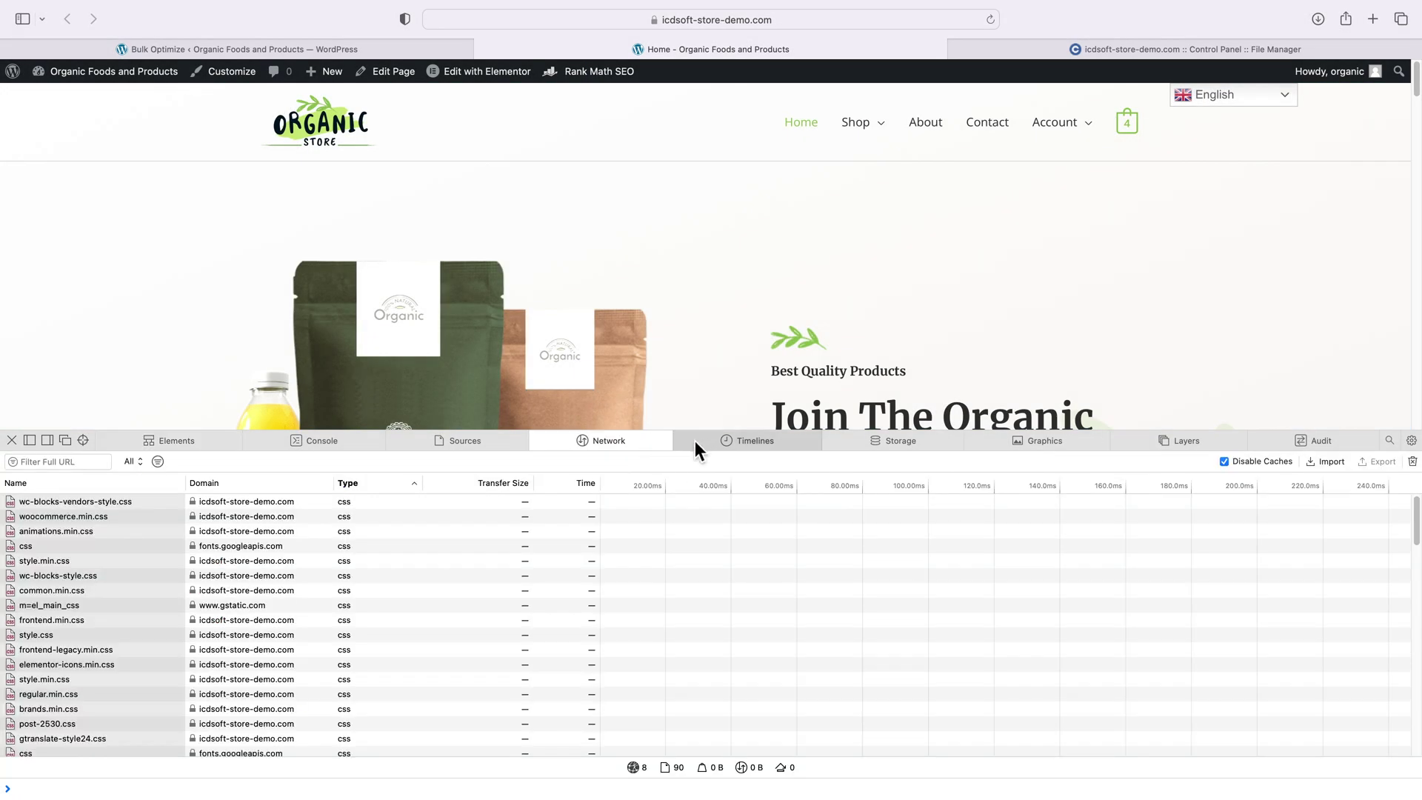
pyautogui.click(1233, 461)
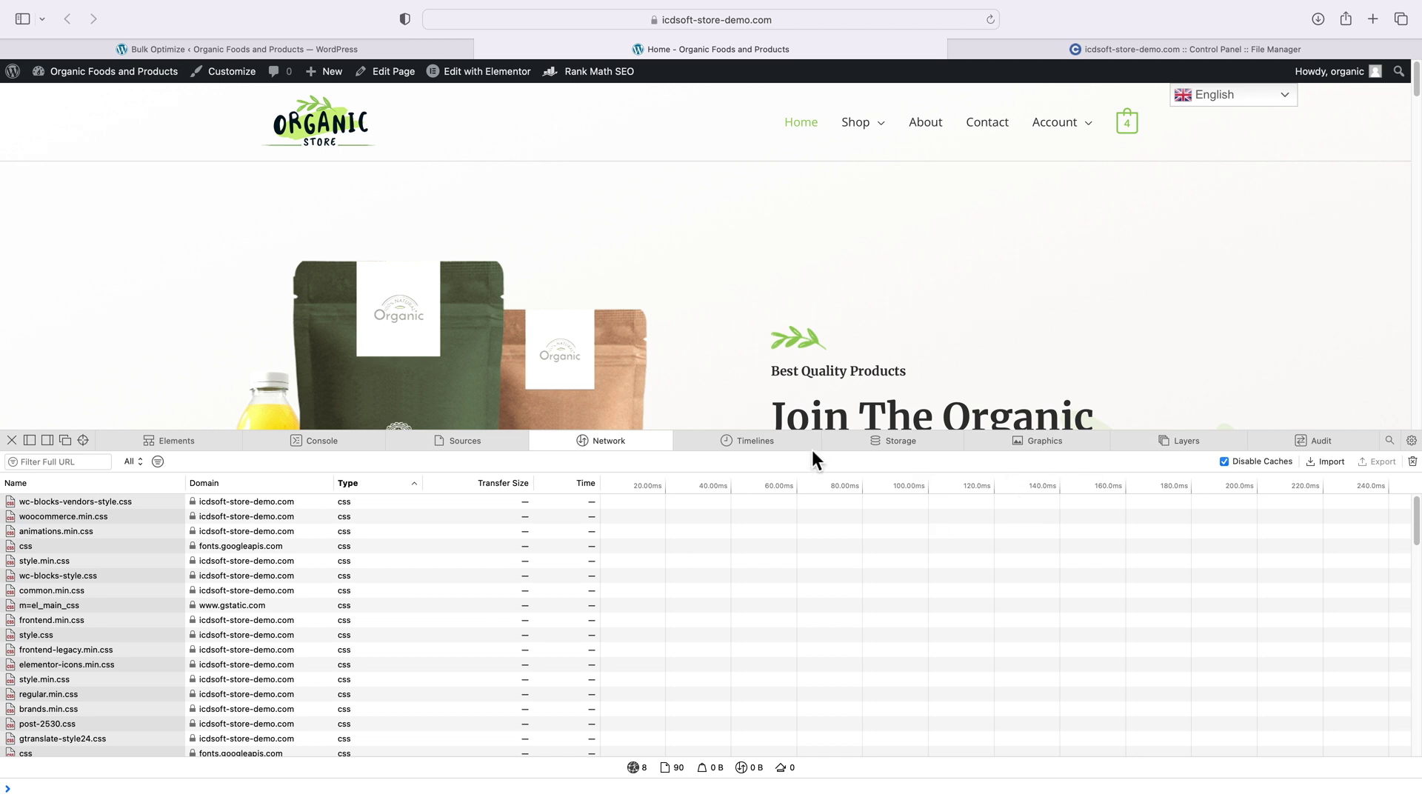
pyautogui.rightClick(748, 391)
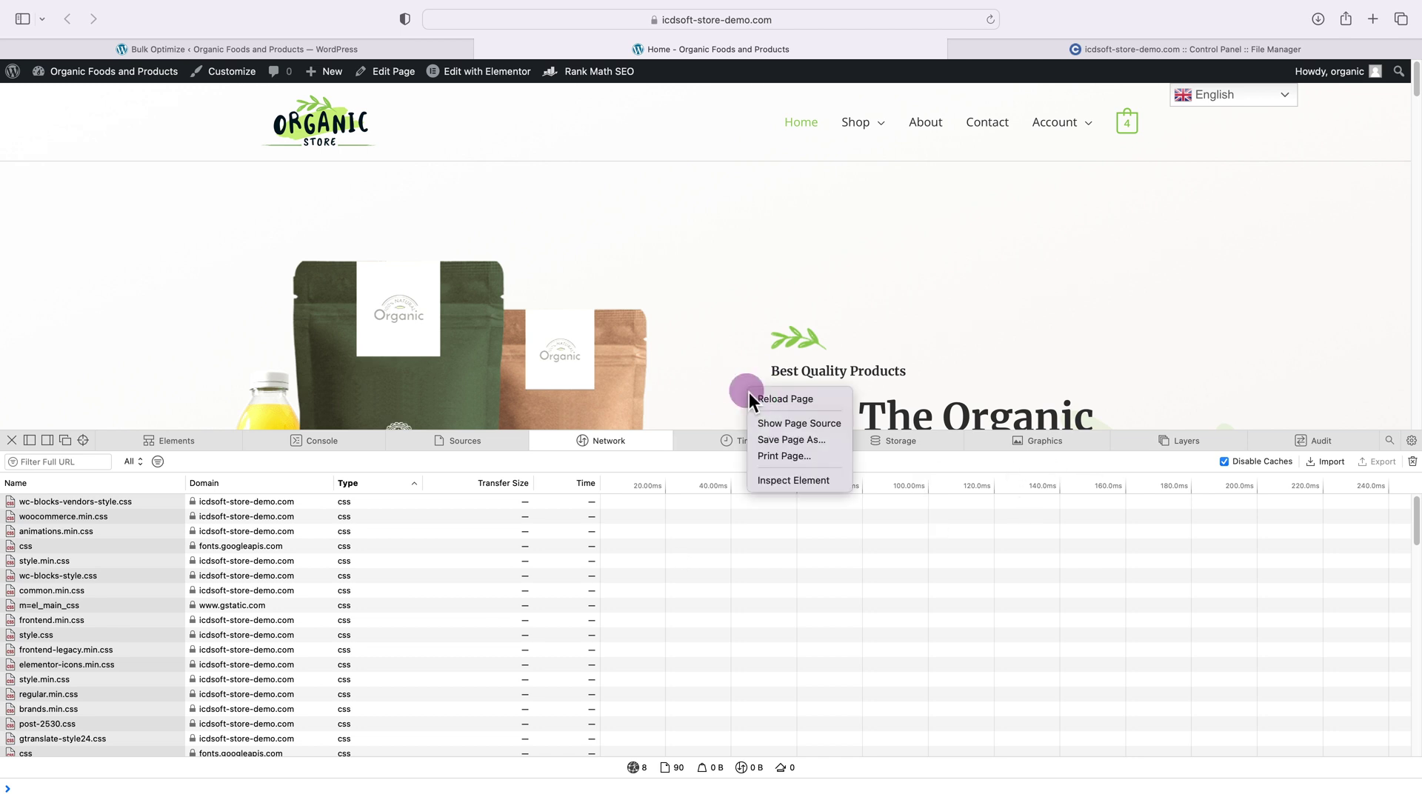
pyautogui.click(774, 399)
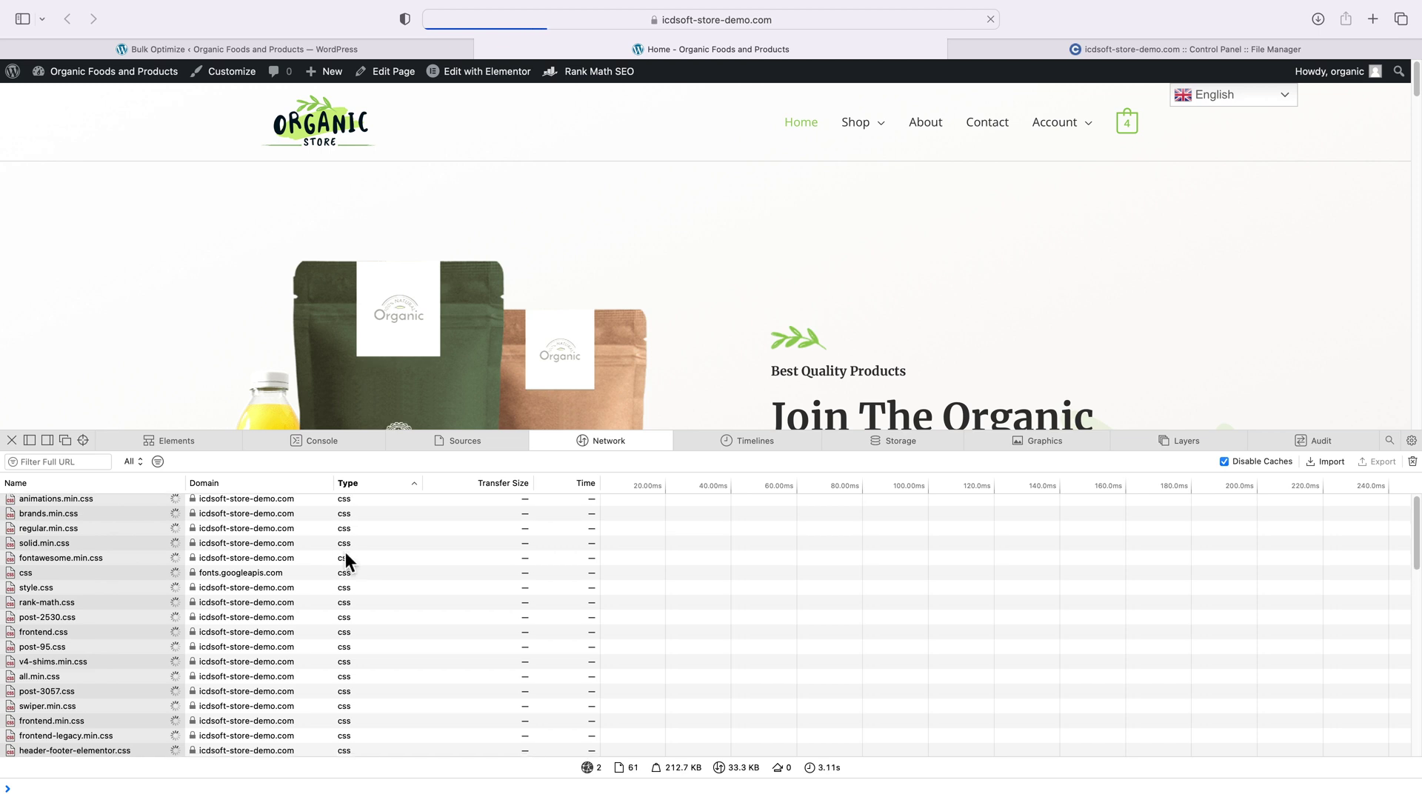
# - Sort network requests by Type and scroll to the webp image rows
pyautogui.click(357, 483)
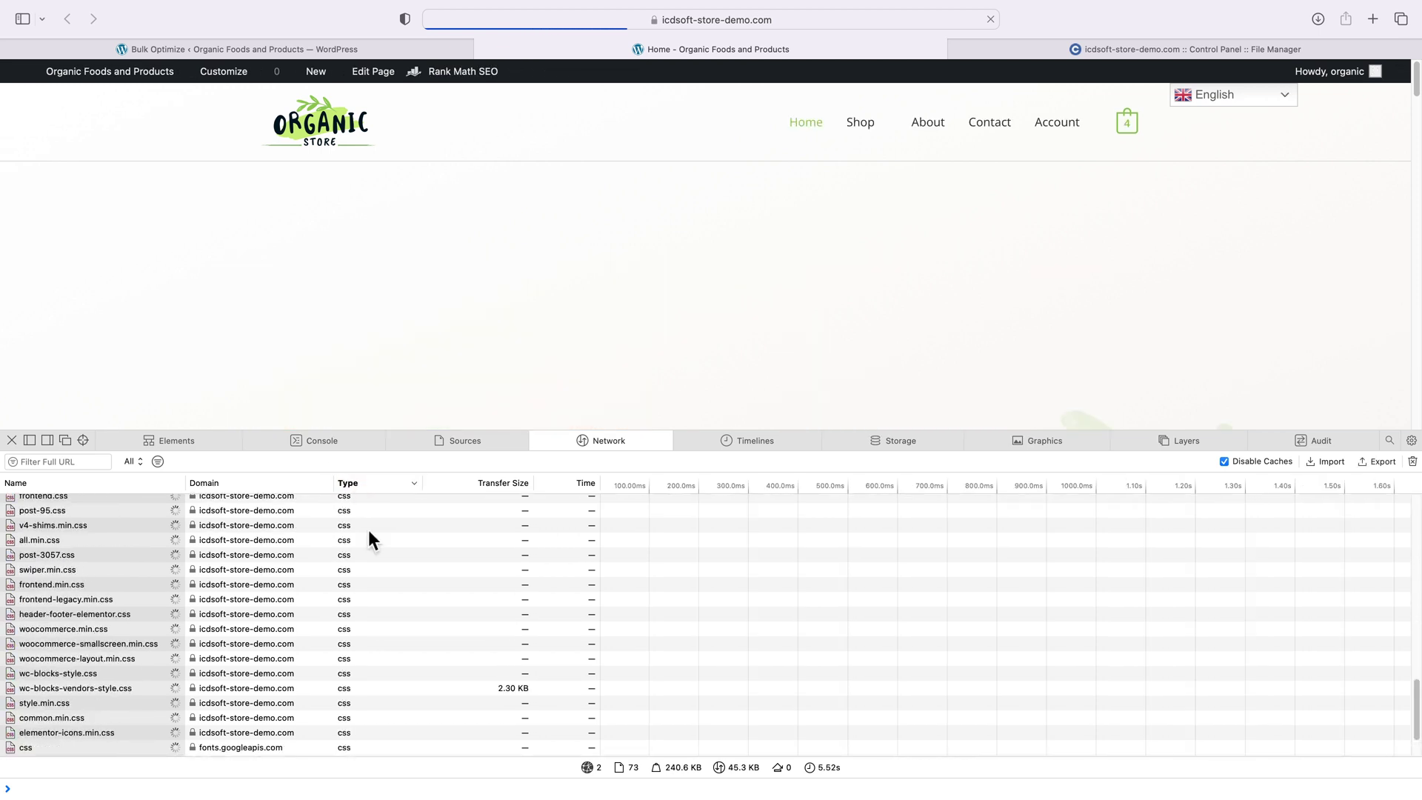
pyautogui.scroll(15, 370, 593)
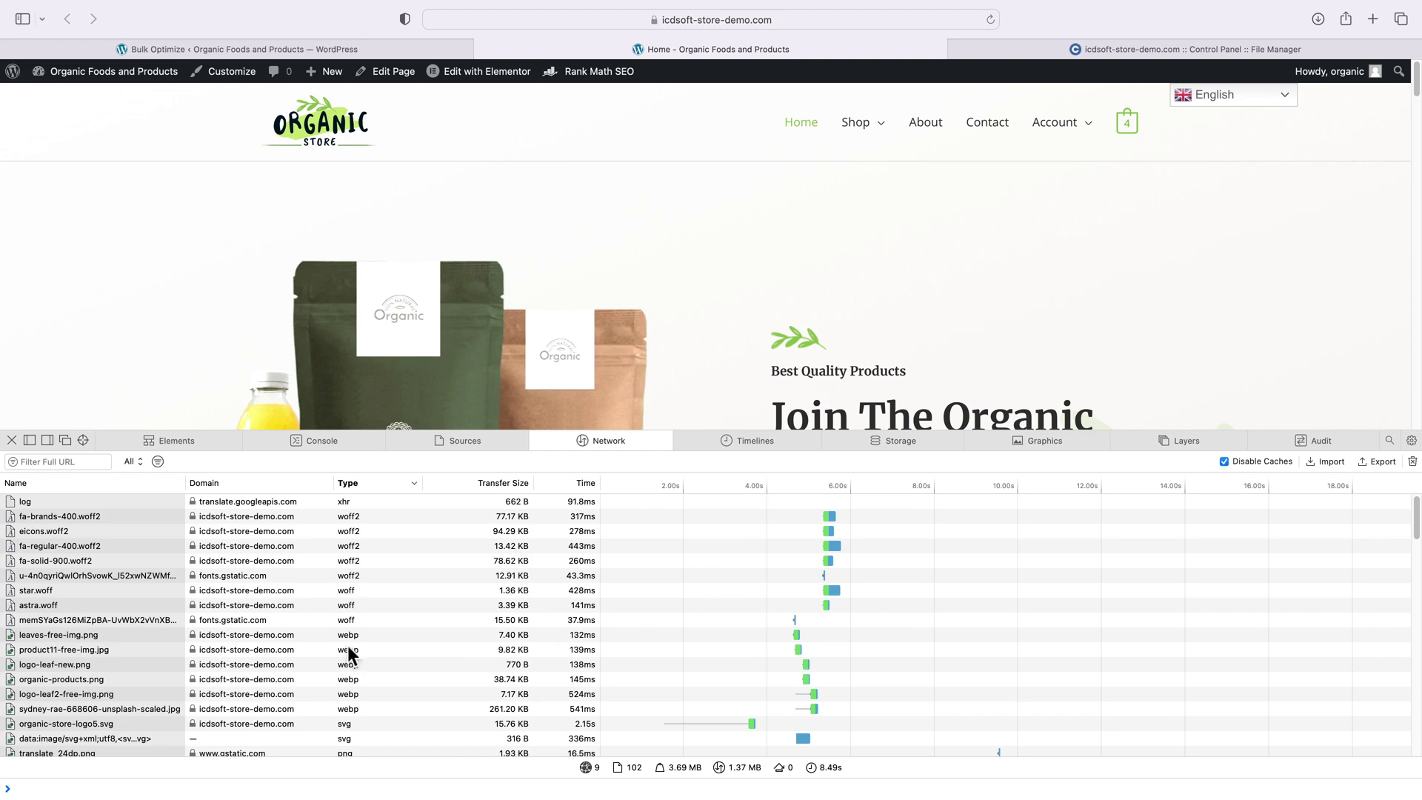
pyautogui.click(353, 663)
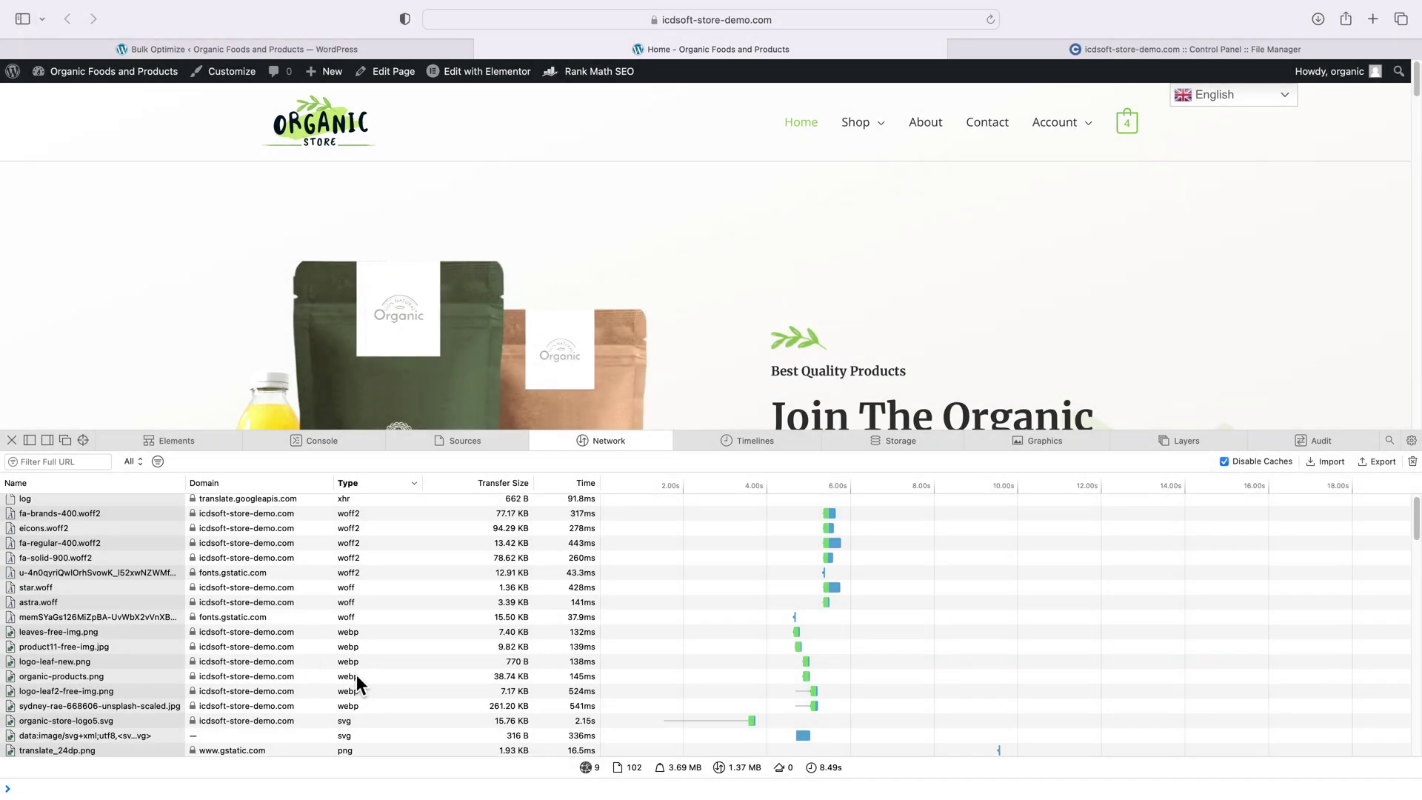
pyautogui.scroll(-3, 355, 676)
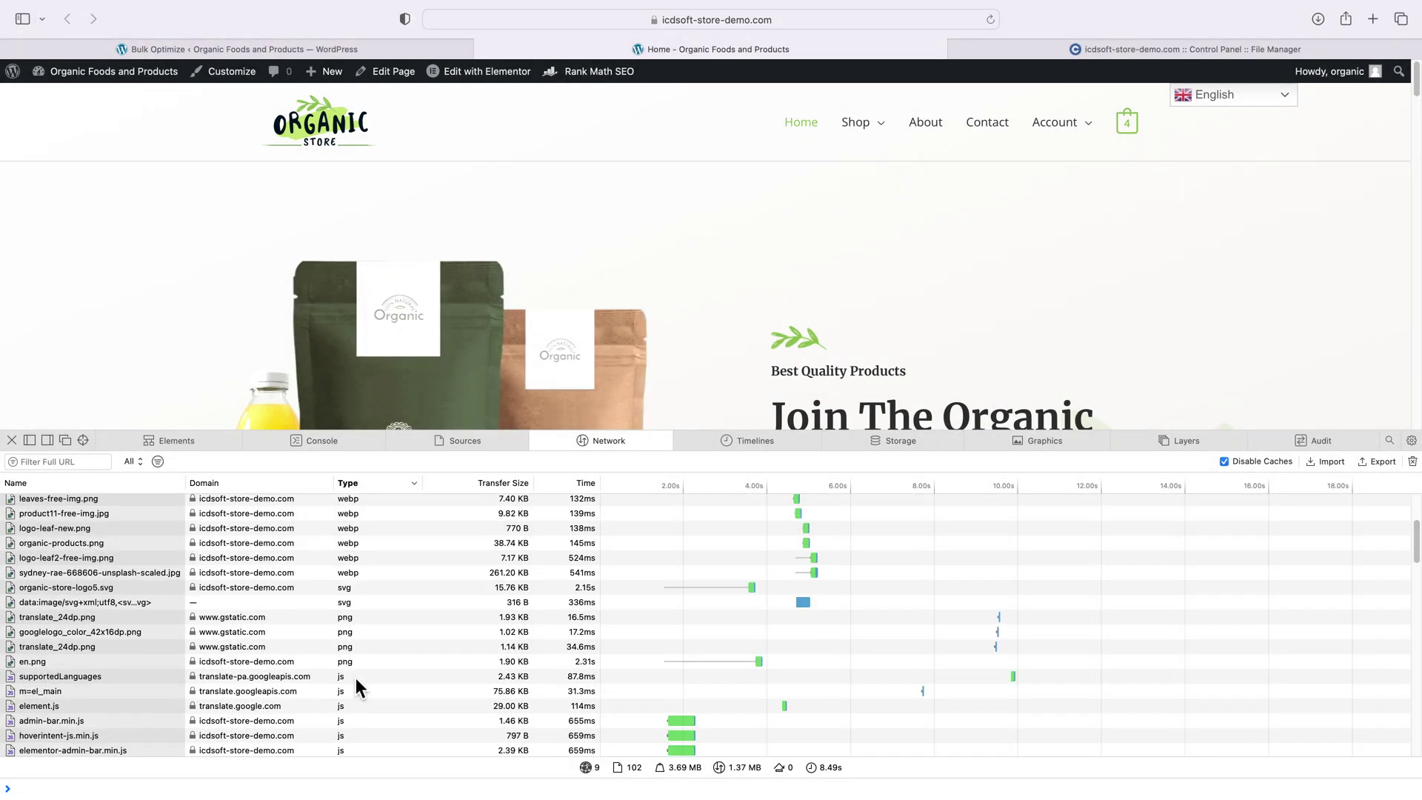
pyautogui.click(246, 625)
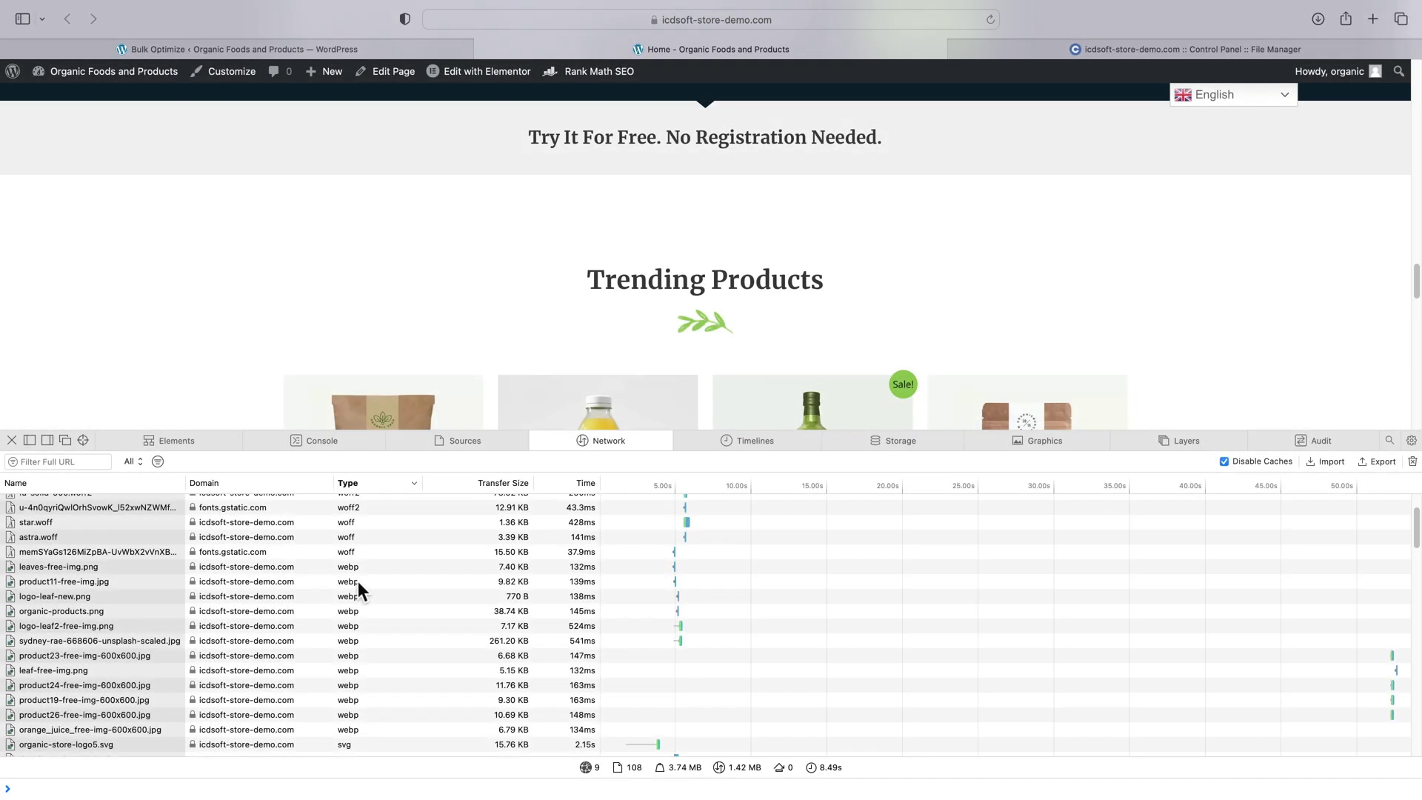
pyautogui.click(358, 581)
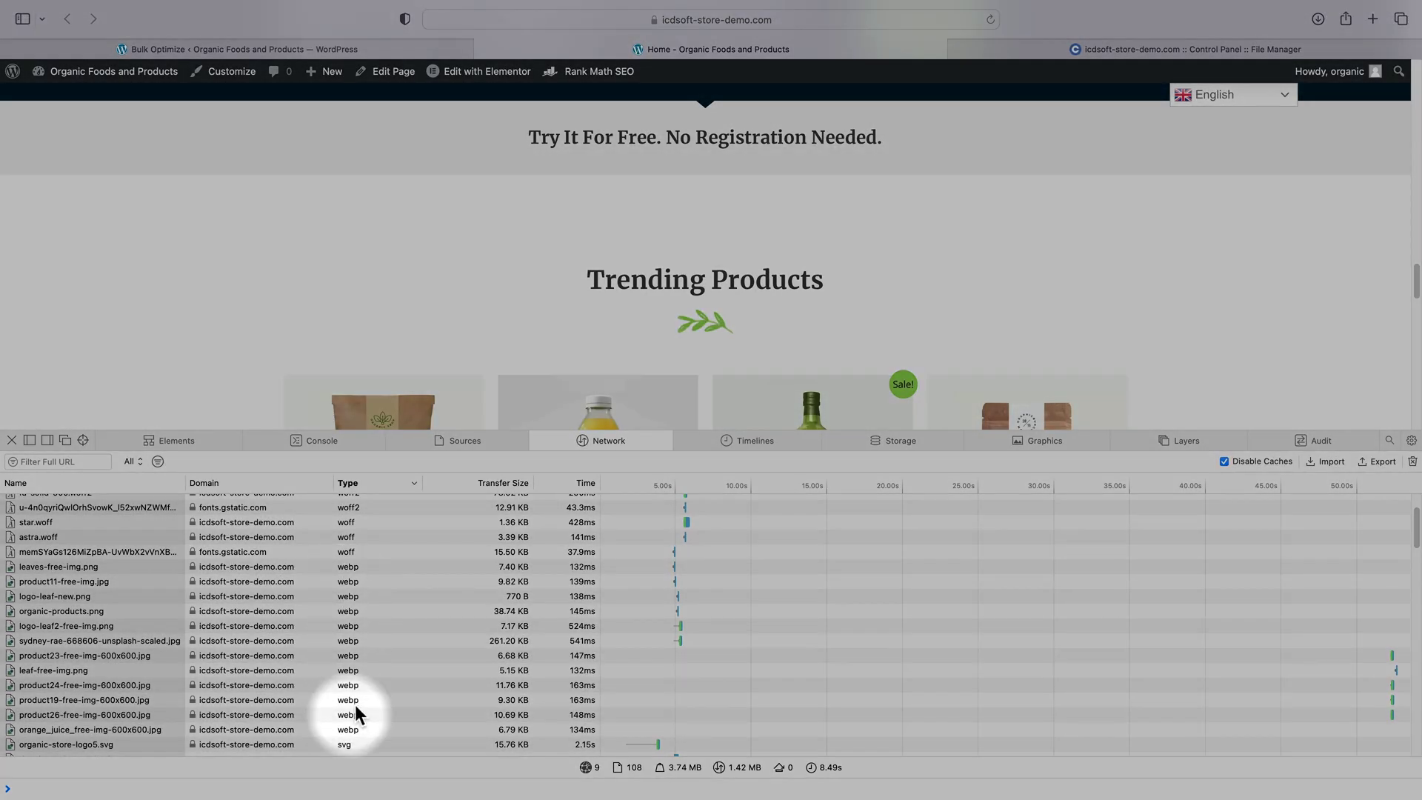